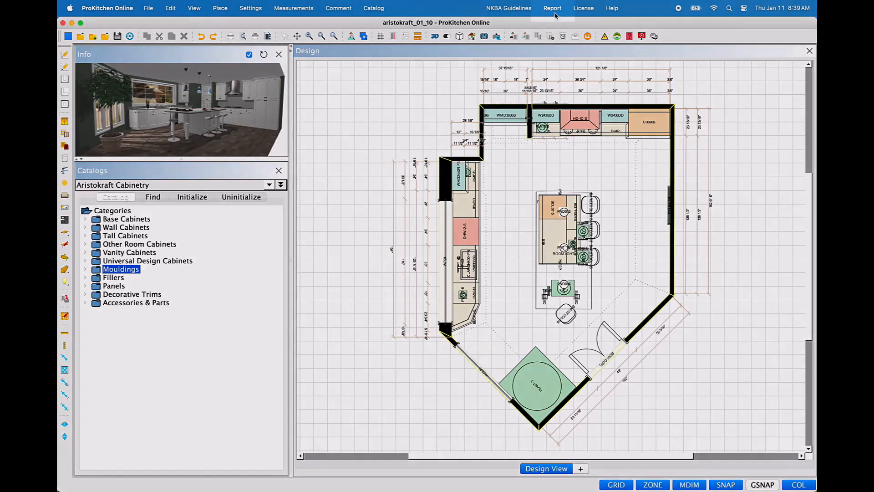
Step: Start a manufacturer report for the Aristokraft Cabinetry catalog
click(555, 13)
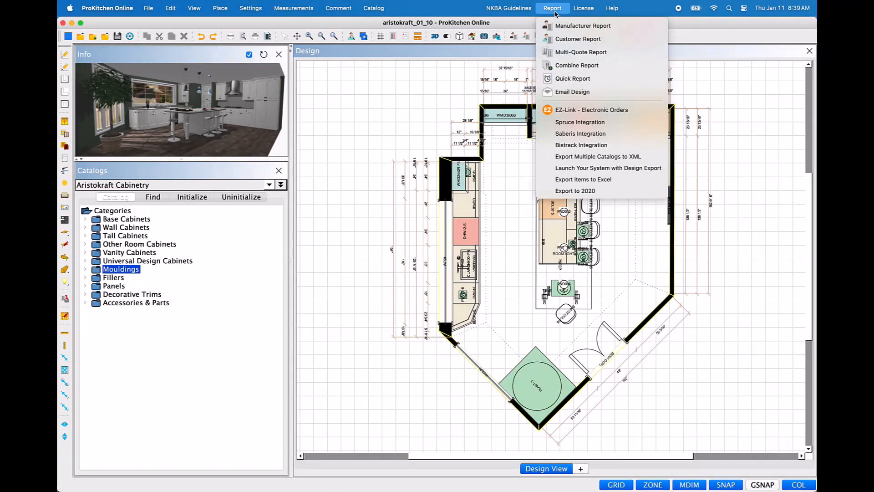
click(554, 12)
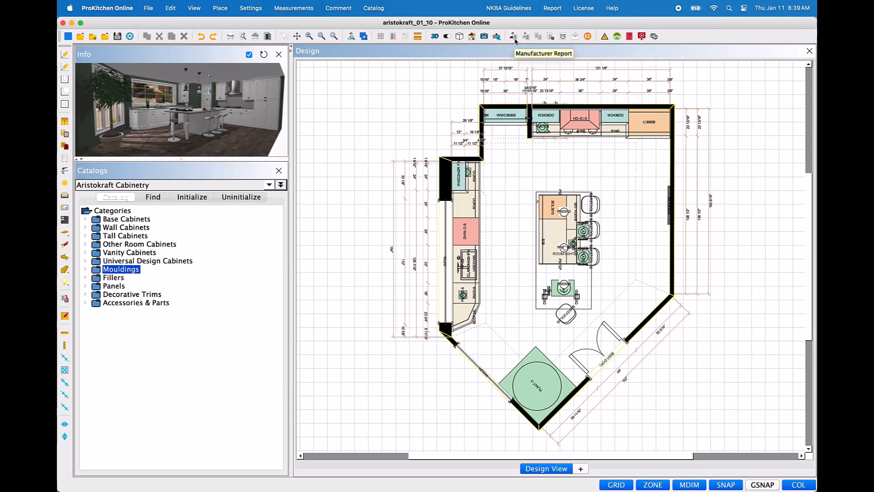
click(515, 39)
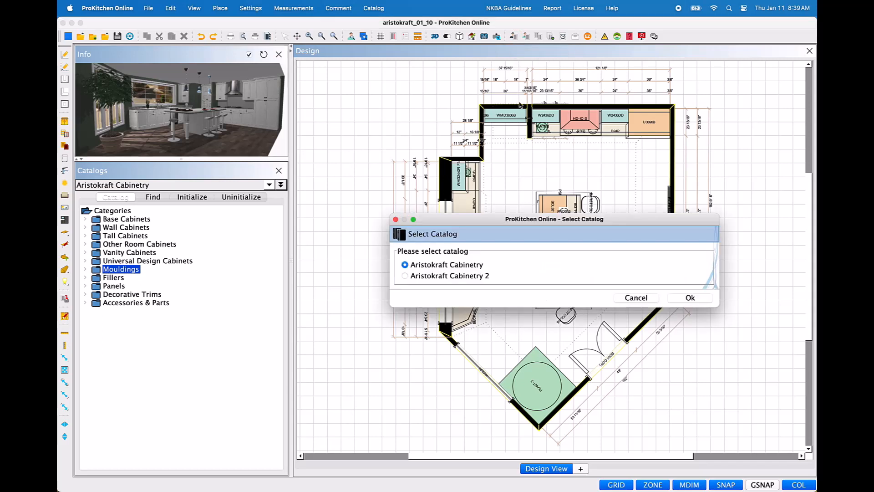
drag(566, 220, 534, 146)
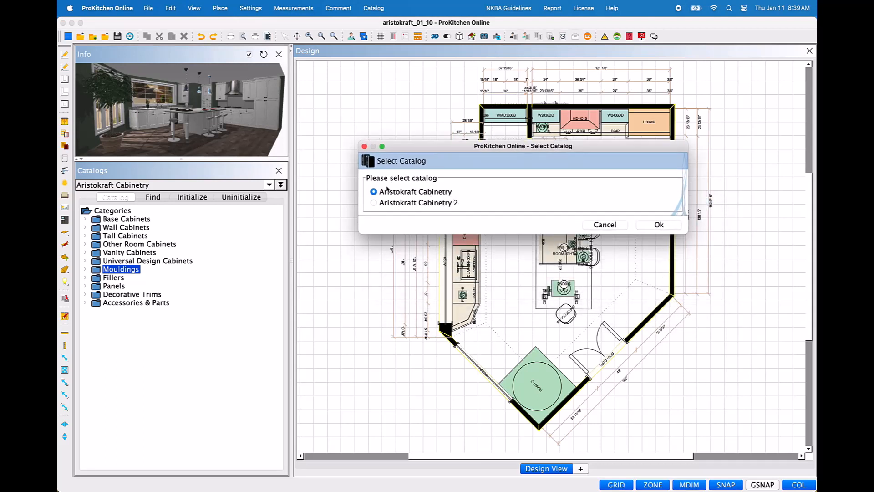
click(375, 204)
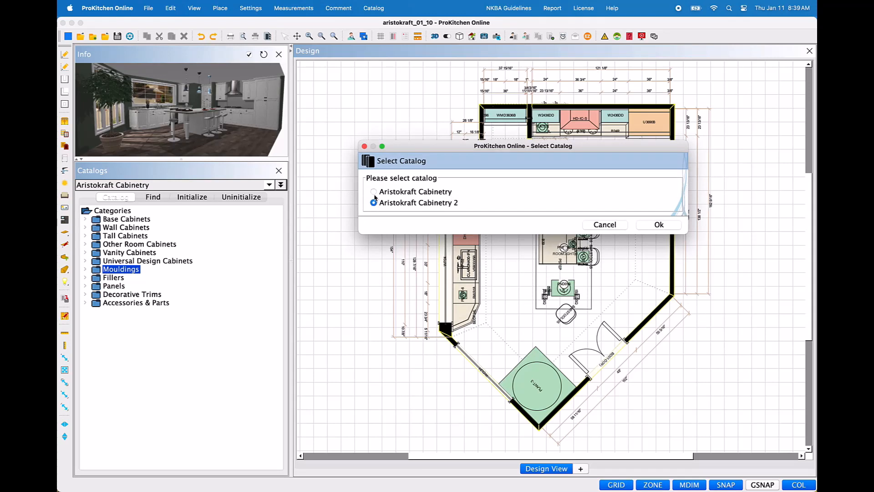
click(374, 193)
click(661, 224)
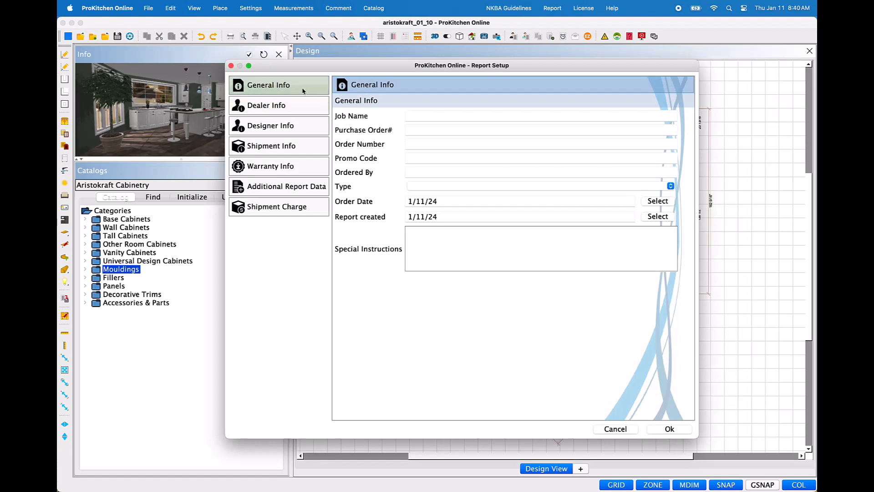
Step: Enter "Reports" as the job name in the general info and set the report type to Order
click(426, 116)
text(Reports)
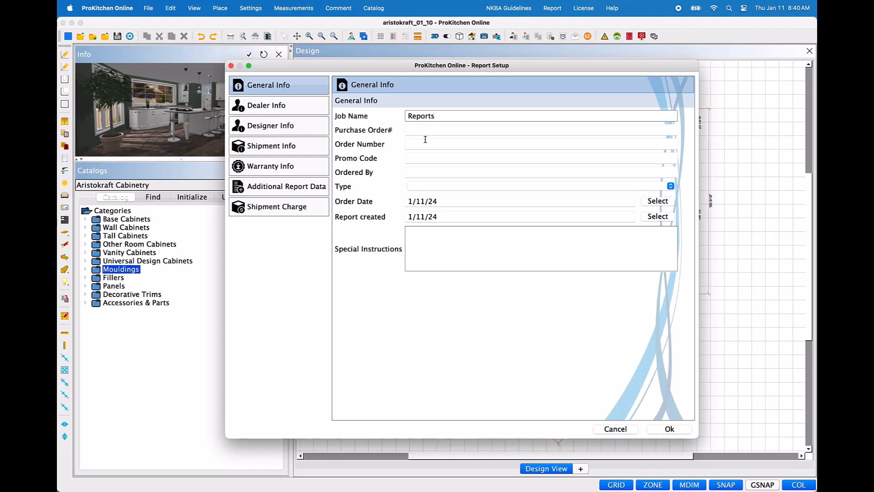
key(Tab)
click(424, 157)
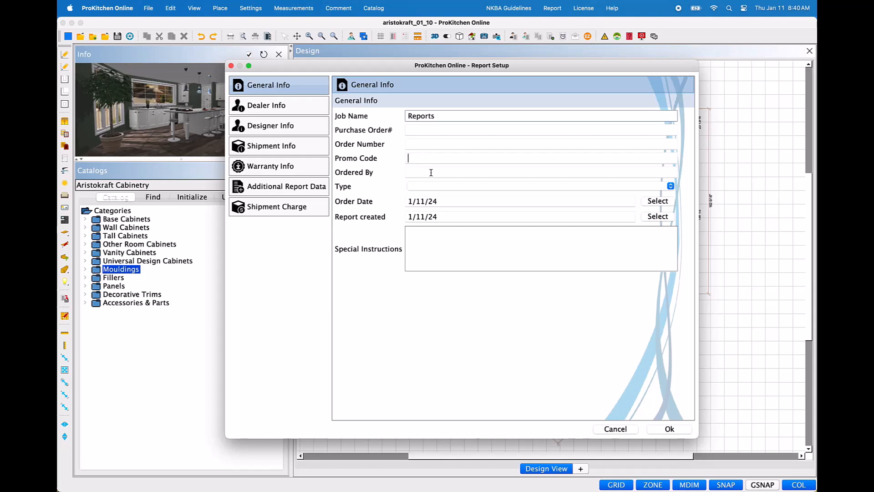
click(432, 173)
click(672, 186)
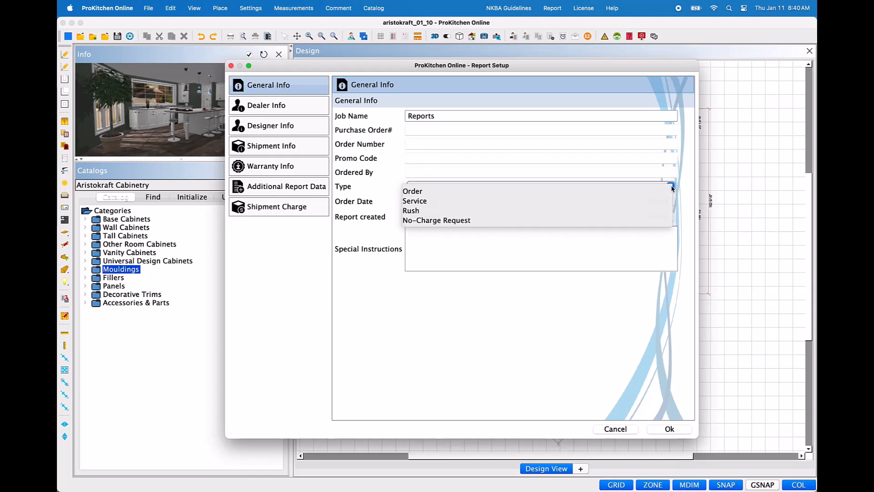
click(672, 188)
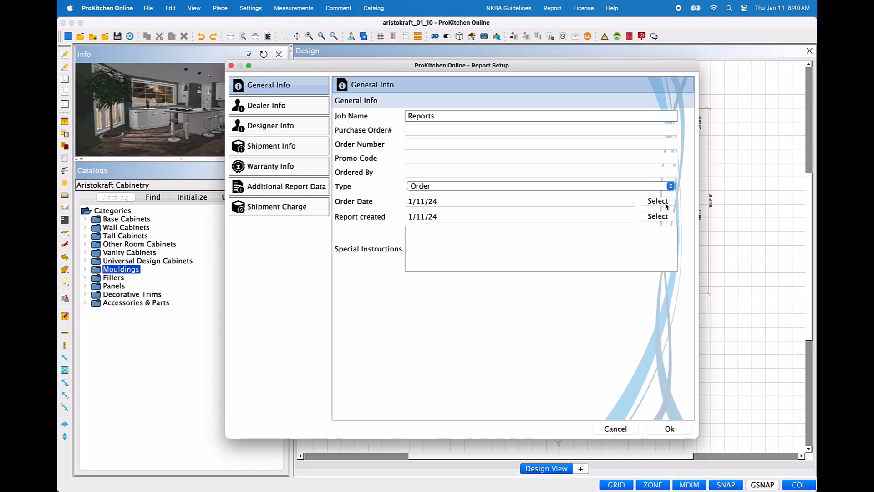
Step: Set the order date to 1/18/24
click(666, 205)
click(482, 256)
click(503, 302)
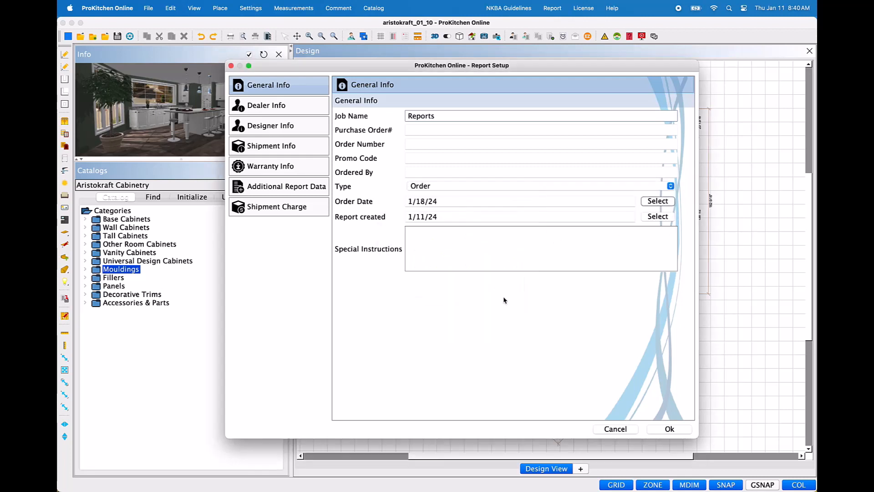
Step: Set the report created date to 1/19/24 and enter "type here" as the special instructions
click(658, 216)
click(496, 258)
click(503, 302)
click(499, 232)
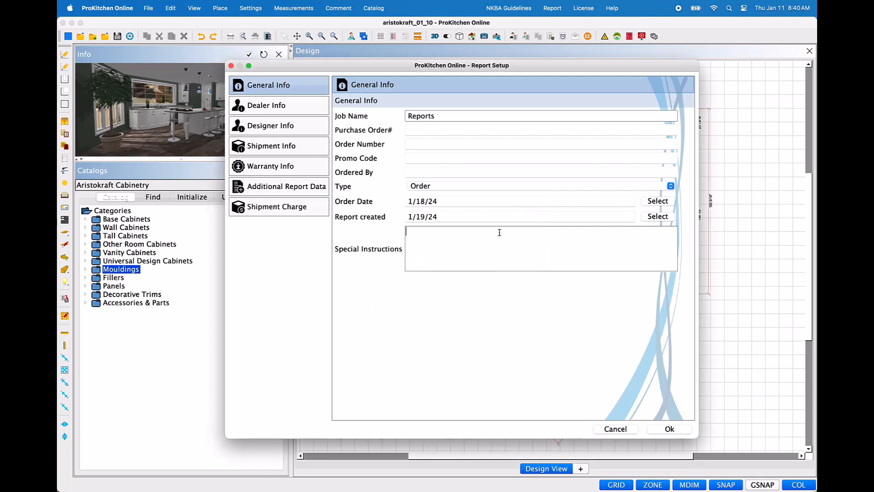
text(type here)
Step: Review the dealer and designer contact details in the report setup
click(292, 112)
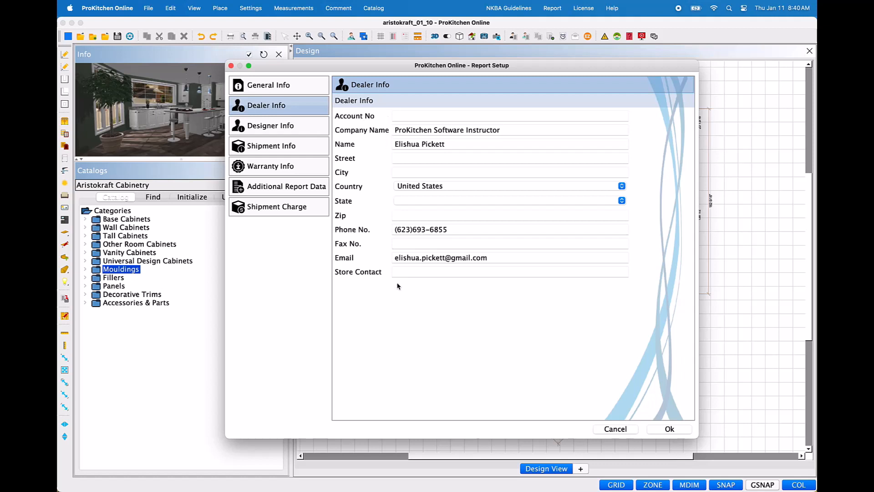
click(311, 132)
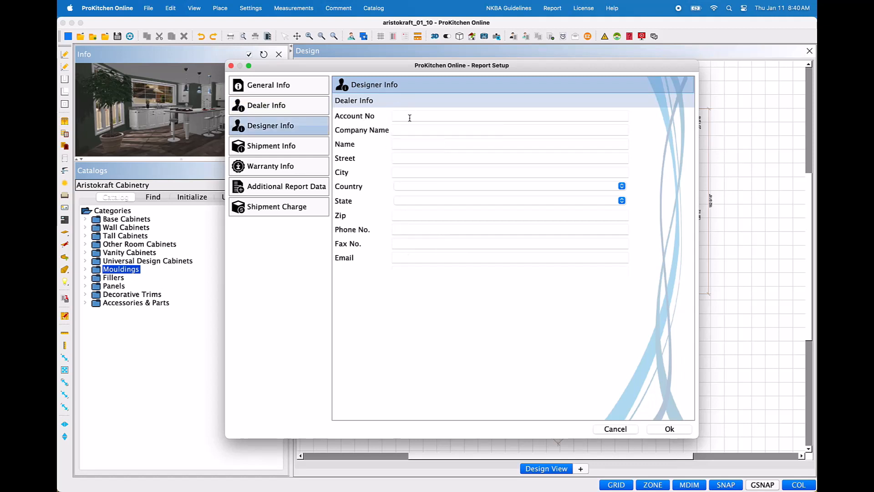
click(415, 245)
Step: Check the shipment packaging options and the Customer and Other recipients, and select Dealer as the shipment recipient
click(324, 151)
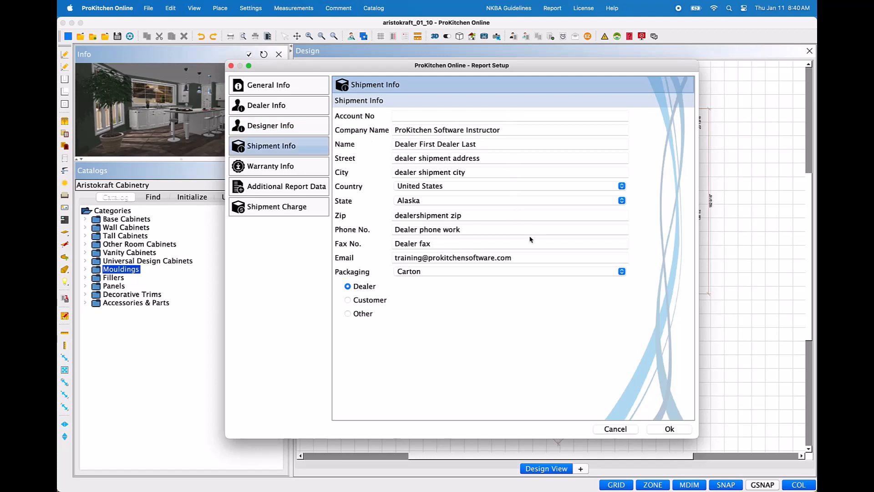
click(622, 272)
click(623, 272)
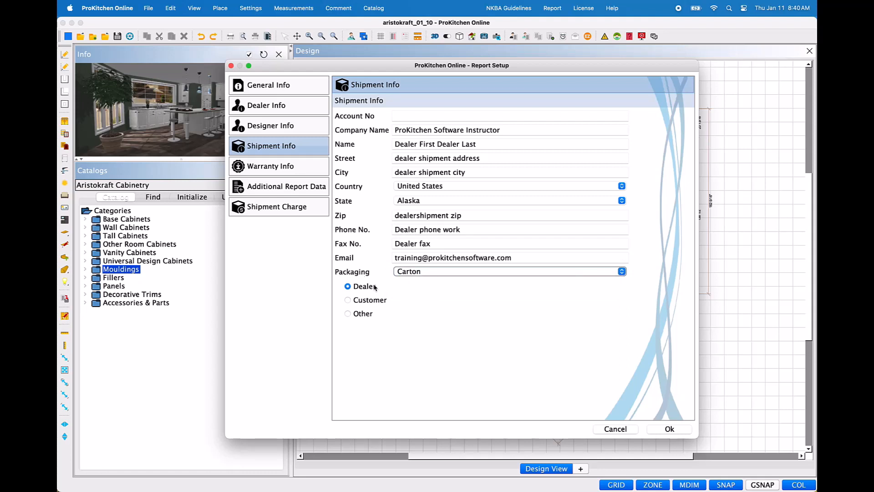
click(348, 300)
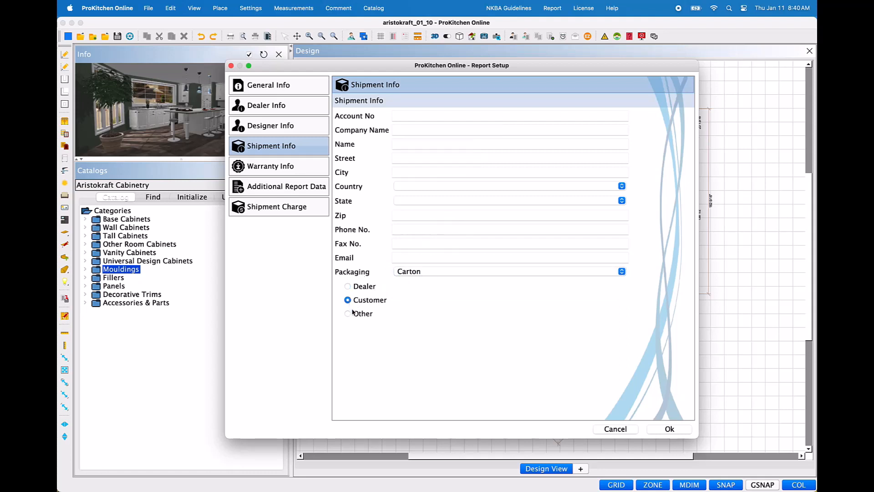
click(348, 317)
click(348, 286)
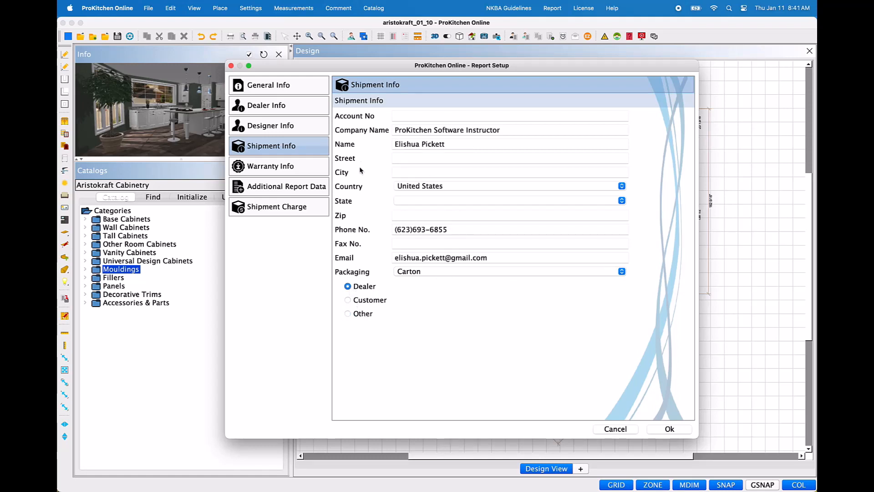
Step: Review the warranty, additional report data and shipment charge settings, and generate the order form
click(321, 171)
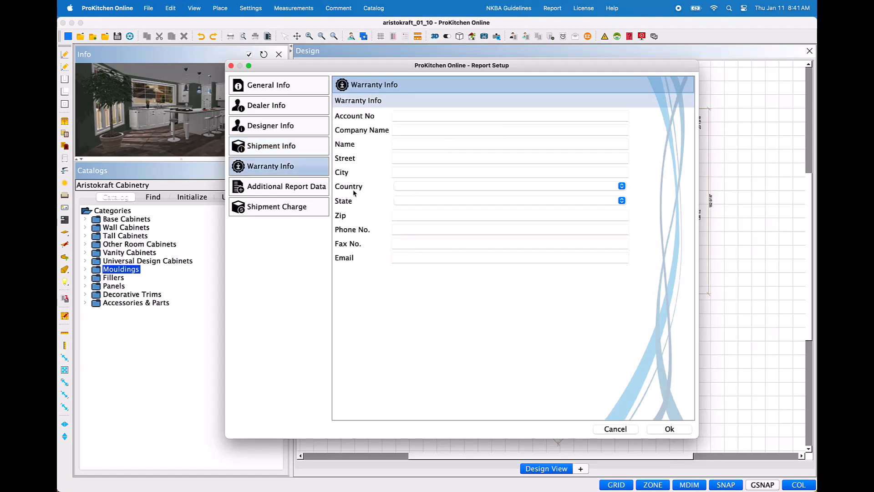
click(316, 190)
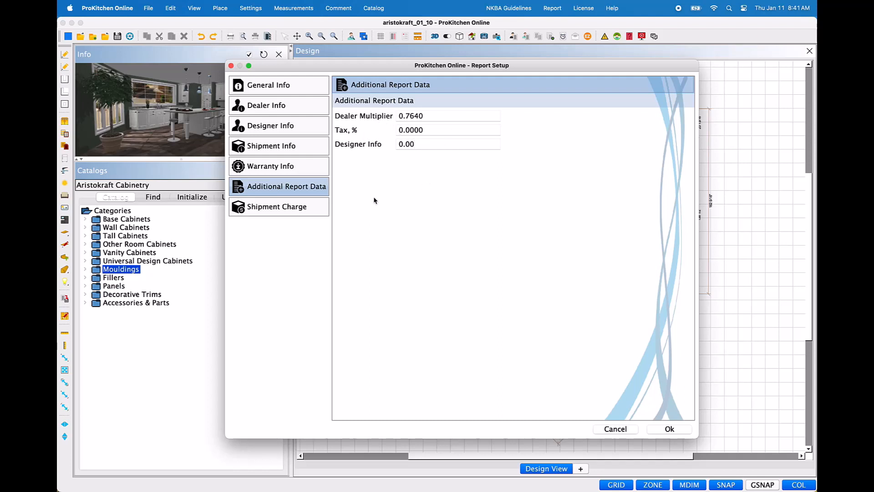
click(313, 209)
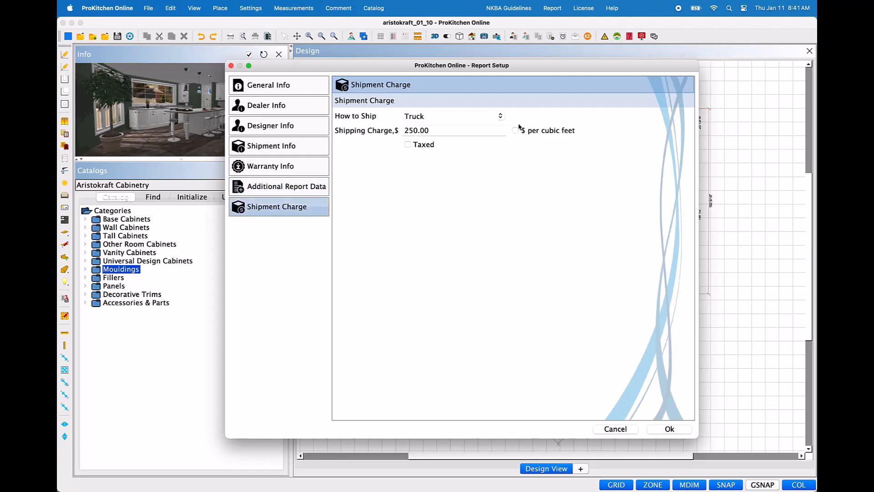
click(501, 117)
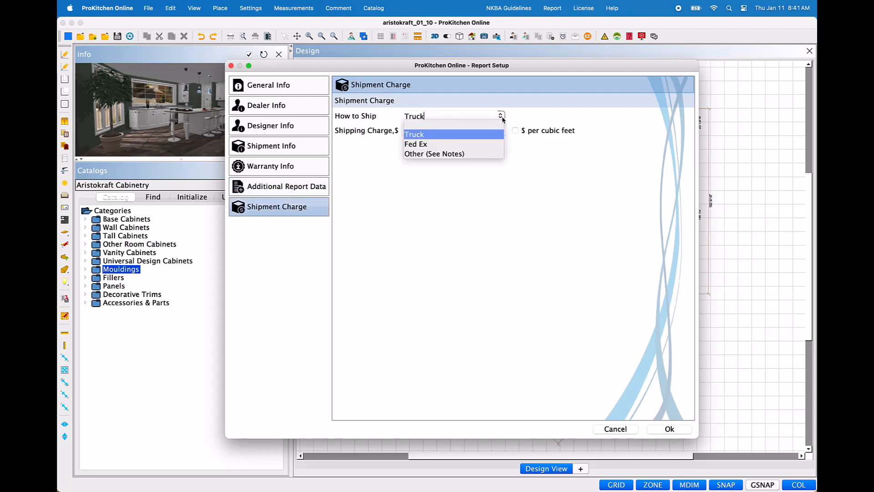
click(502, 117)
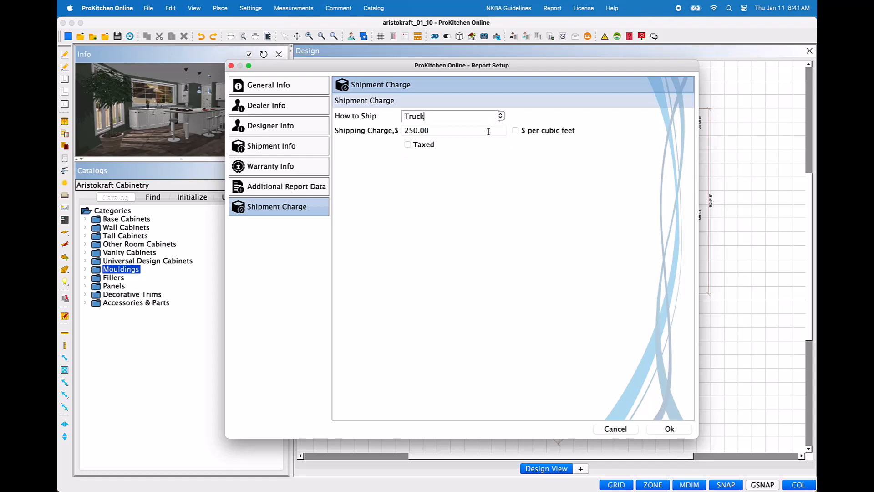
click(489, 131)
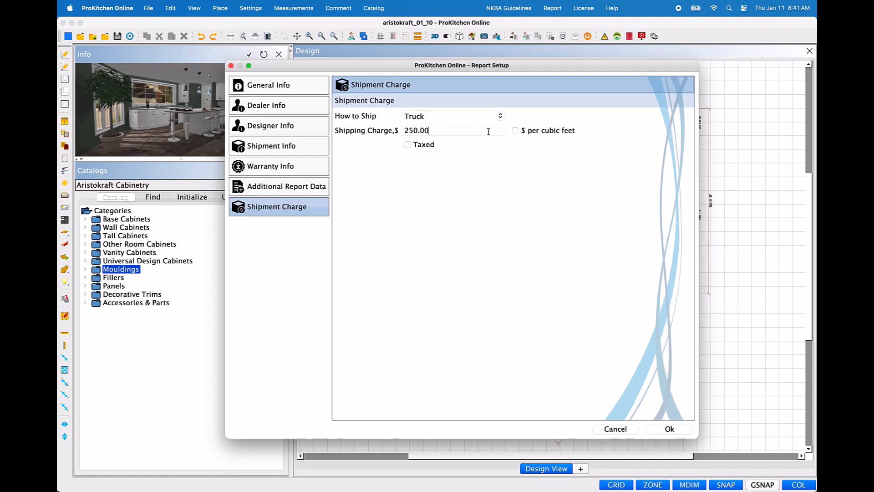
click(683, 429)
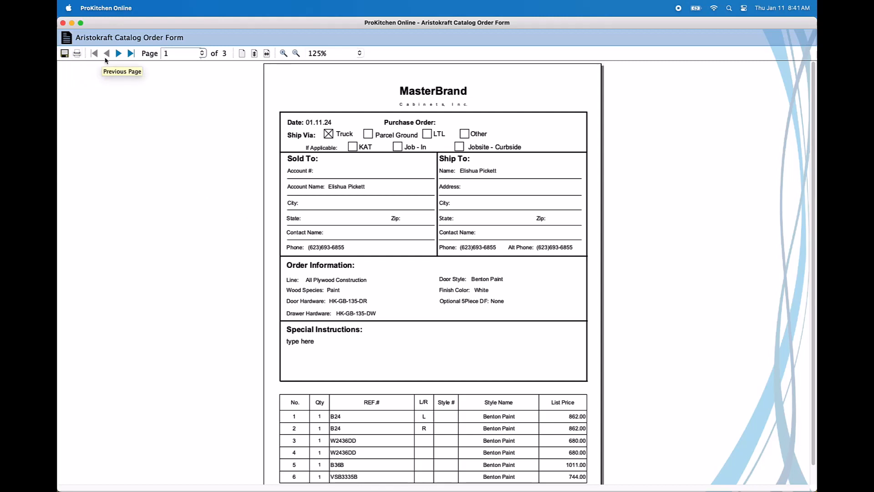
Step: Page through the generated order form to its last page and go back to page 2
click(119, 54)
click(118, 54)
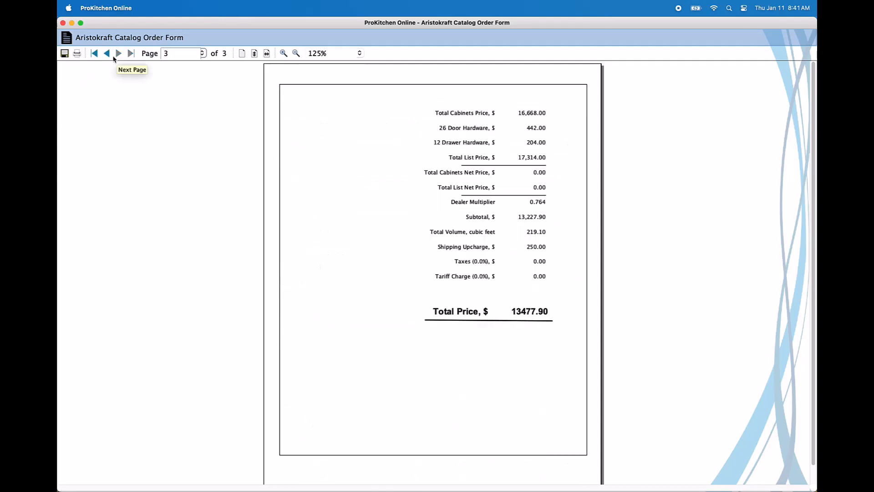
click(111, 57)
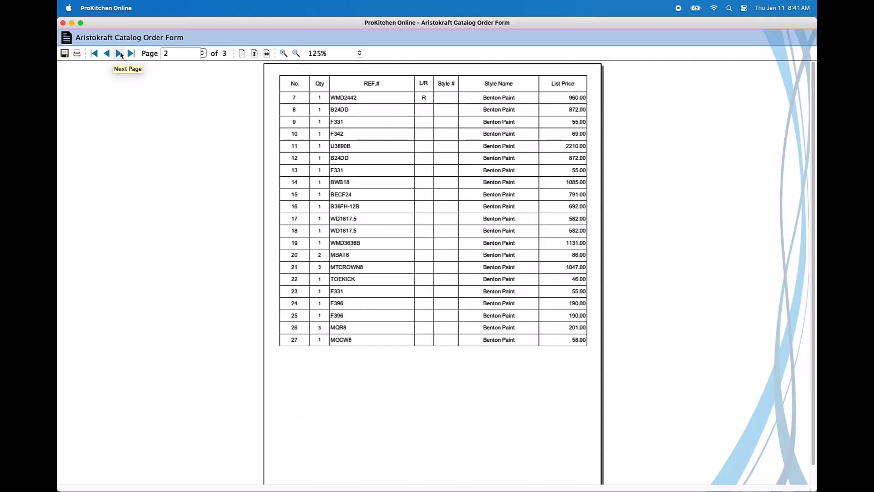
click(202, 54)
click(203, 53)
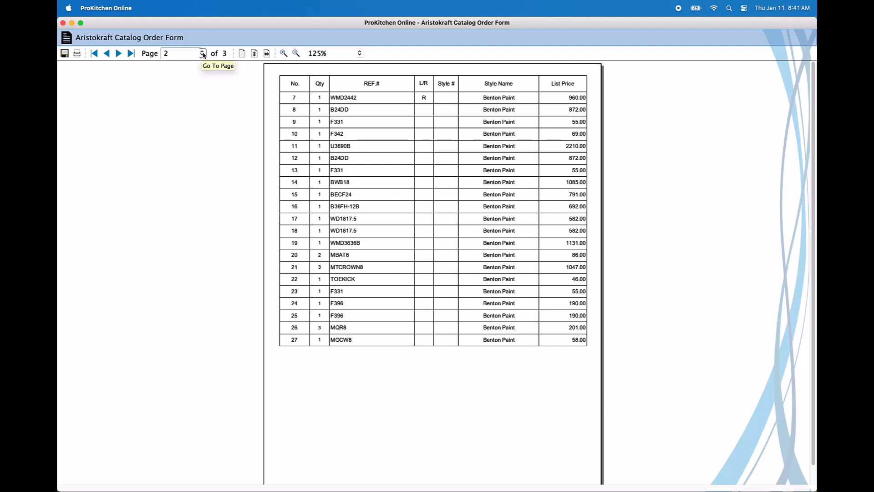
Step: Compare the actual size, fit page and fit width views of page 2, and examine its item list at 150% zoom
click(241, 54)
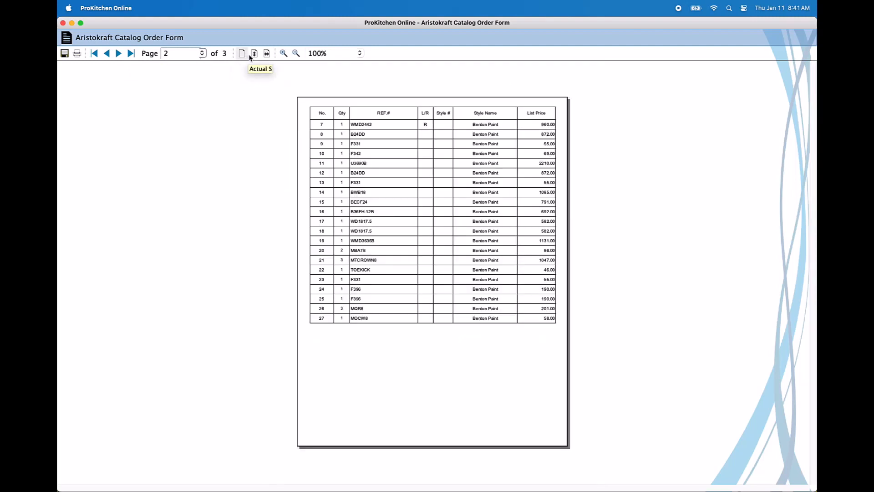
click(254, 54)
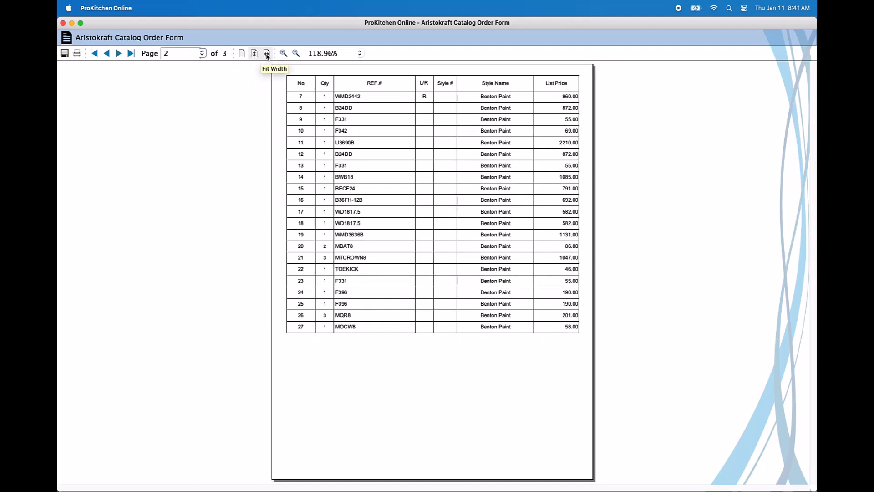
click(242, 53)
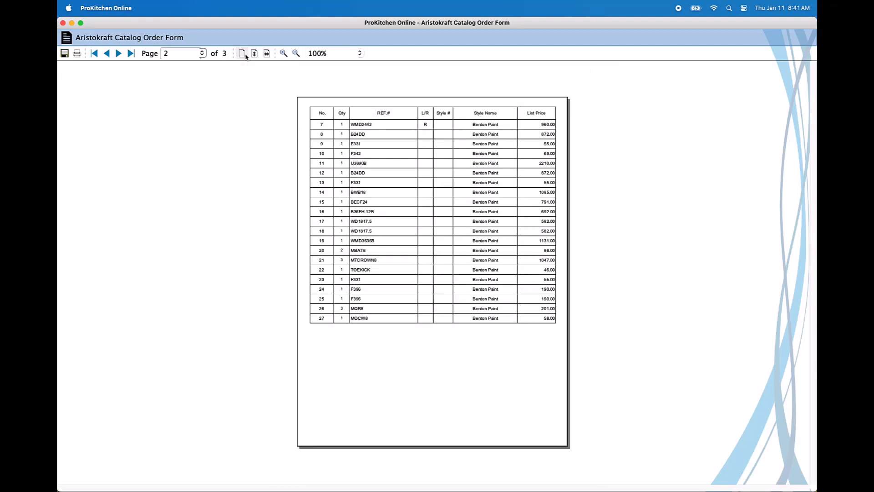
click(266, 53)
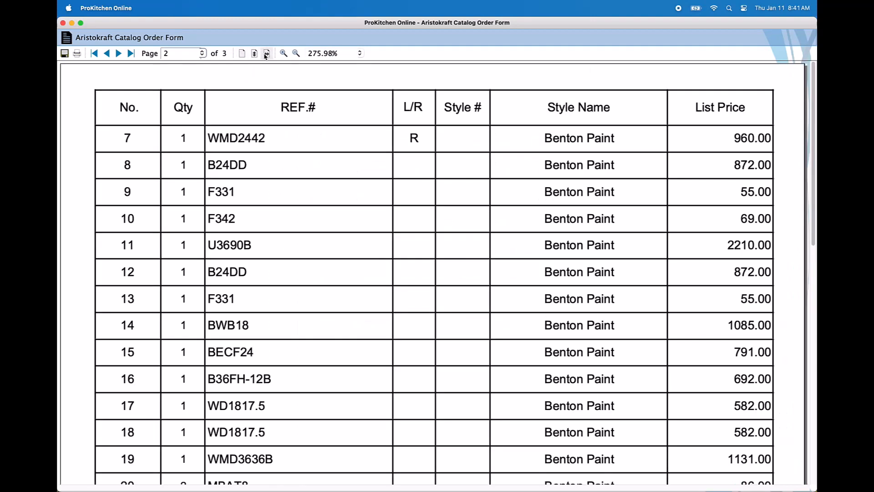
click(242, 54)
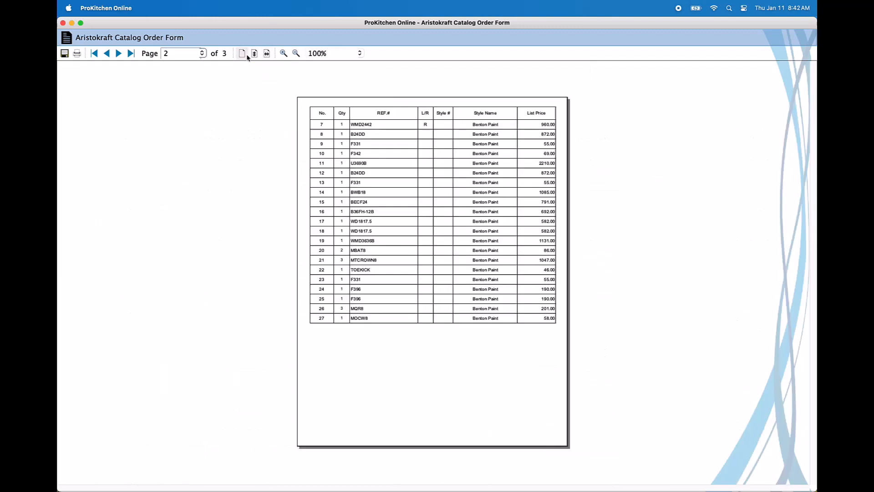
click(284, 54)
click(283, 54)
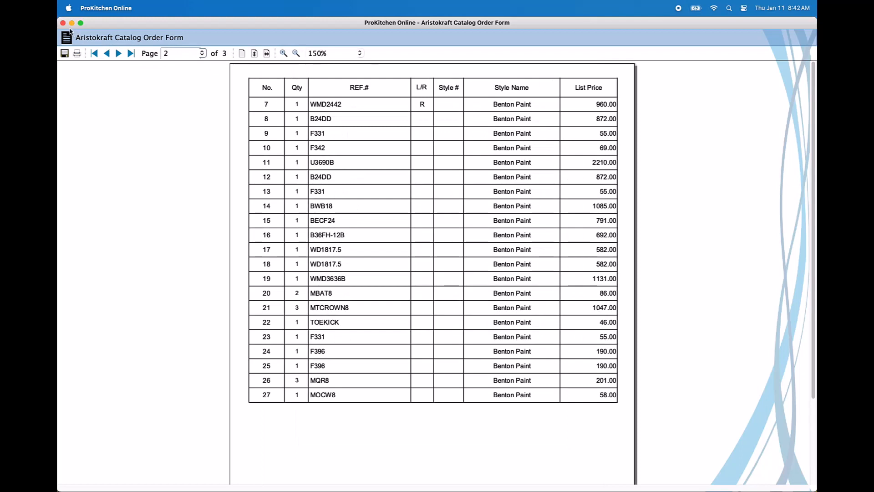
scroll(509, 233, down, 5)
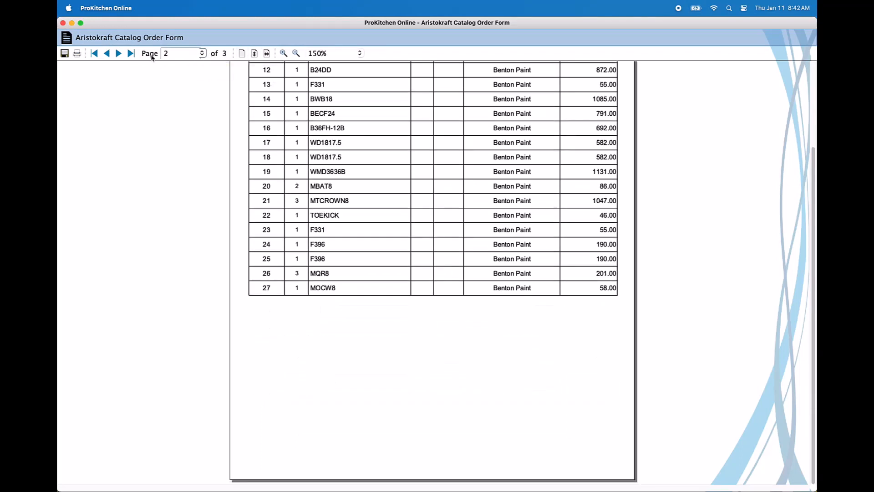
Step: Examine the price totals on page 3 and the order details on page 1, and close the order form
click(131, 53)
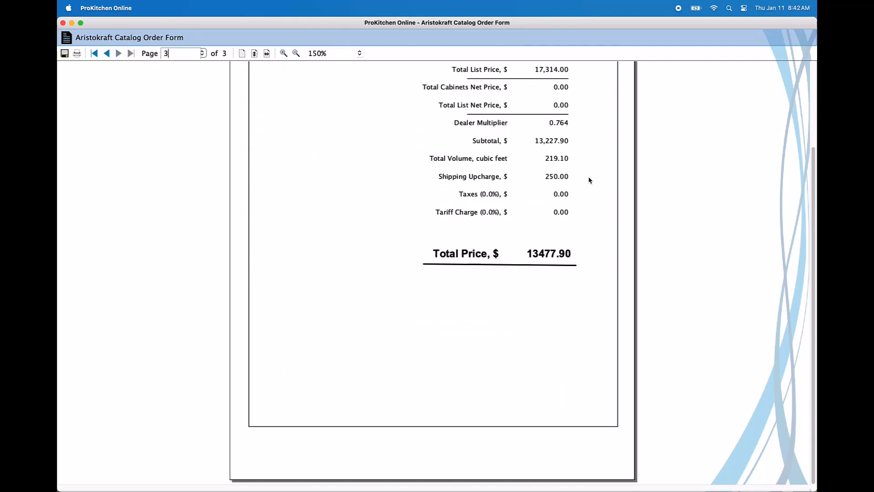
scroll(589, 181, up, 5)
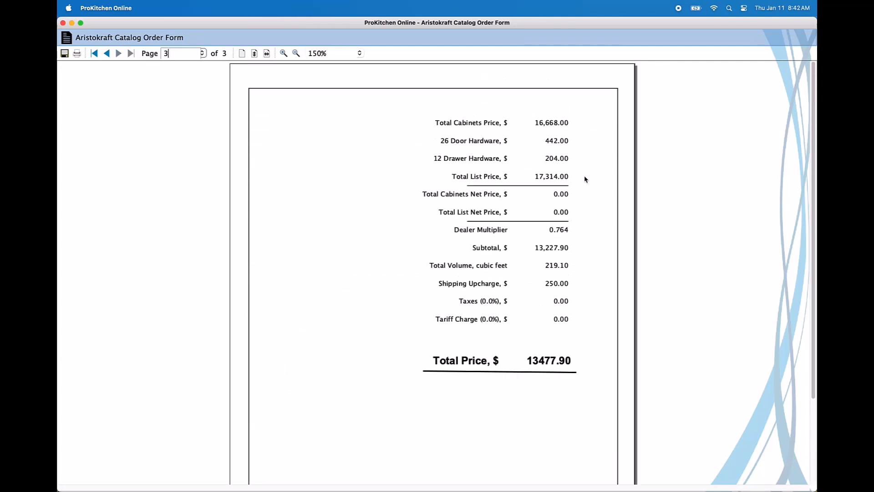
click(107, 53)
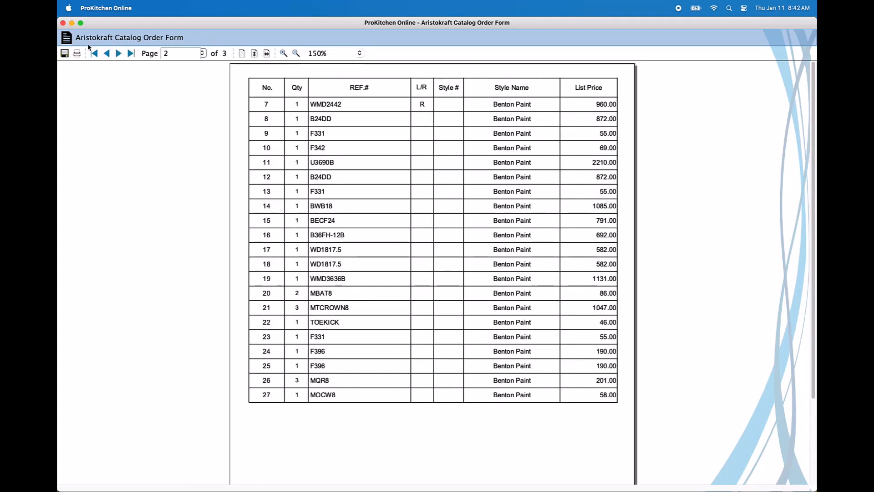
click(94, 53)
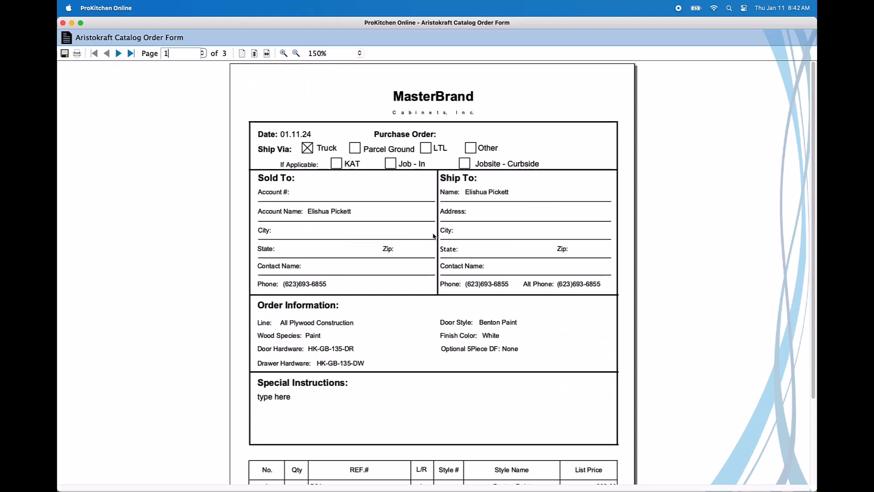
scroll(433, 236, down, 2)
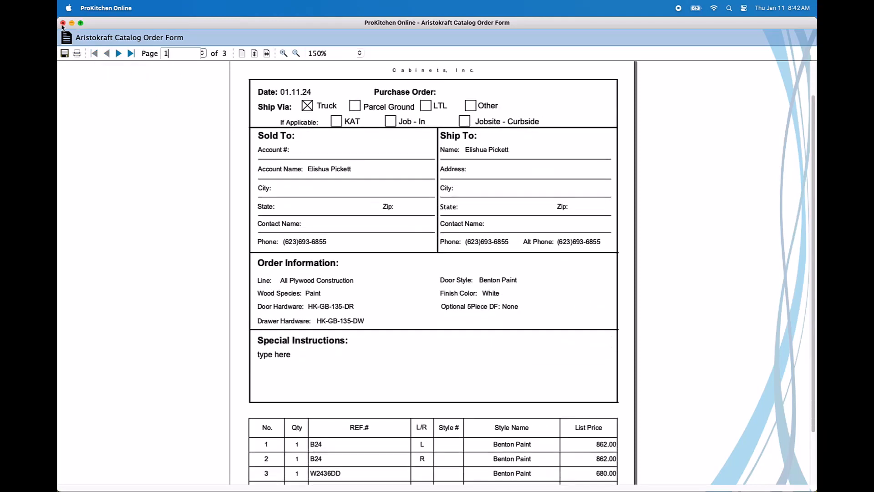
click(63, 23)
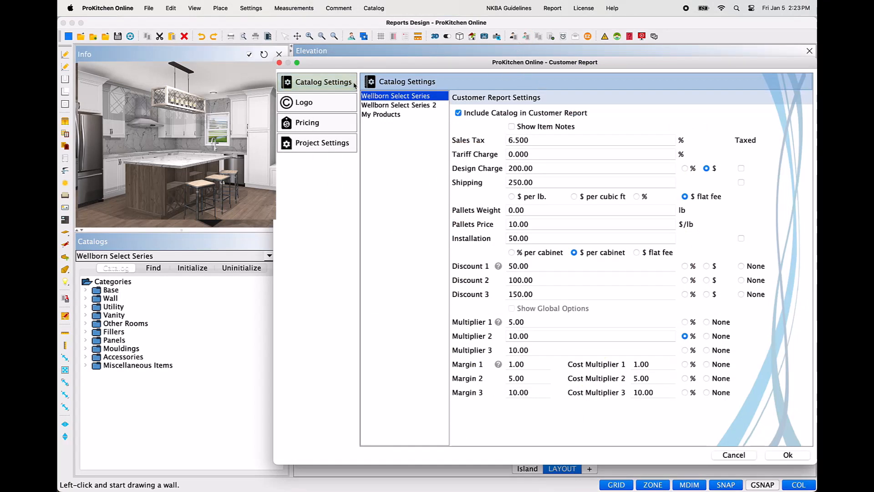
Step: Try switching the catalog inclusion and item notes options for Wellborn Select Series in the customer report settings
click(458, 113)
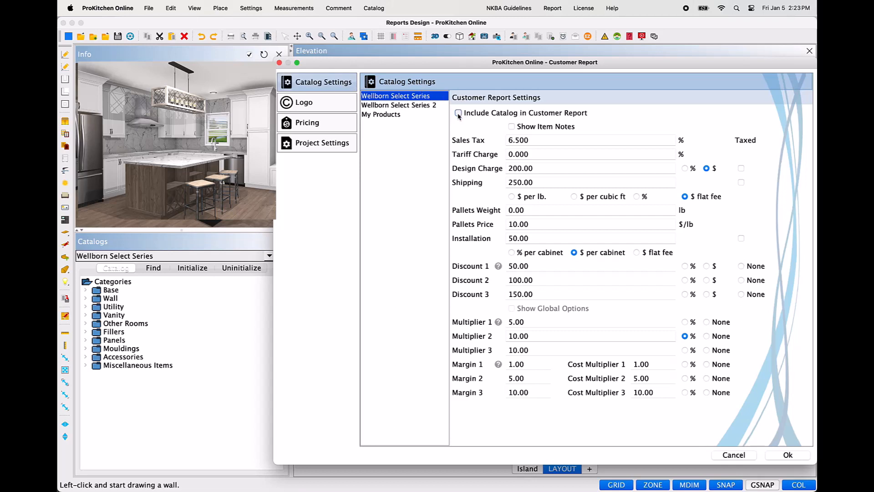
click(458, 113)
click(515, 127)
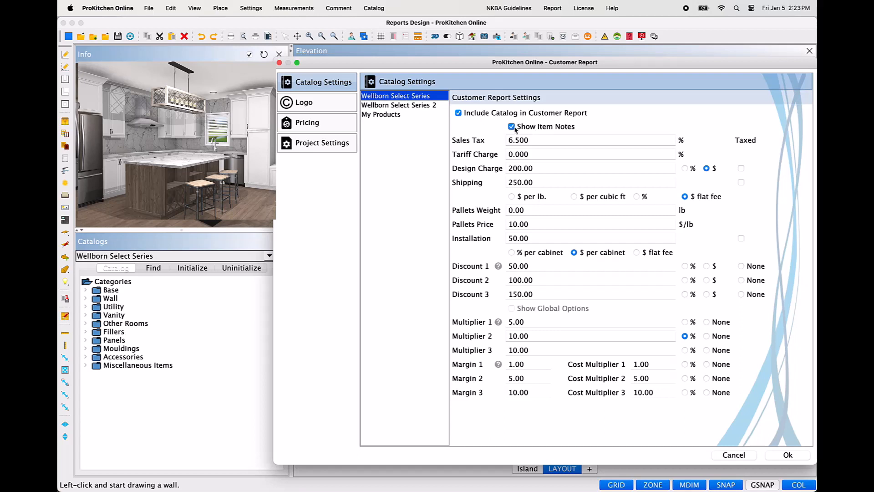
click(512, 127)
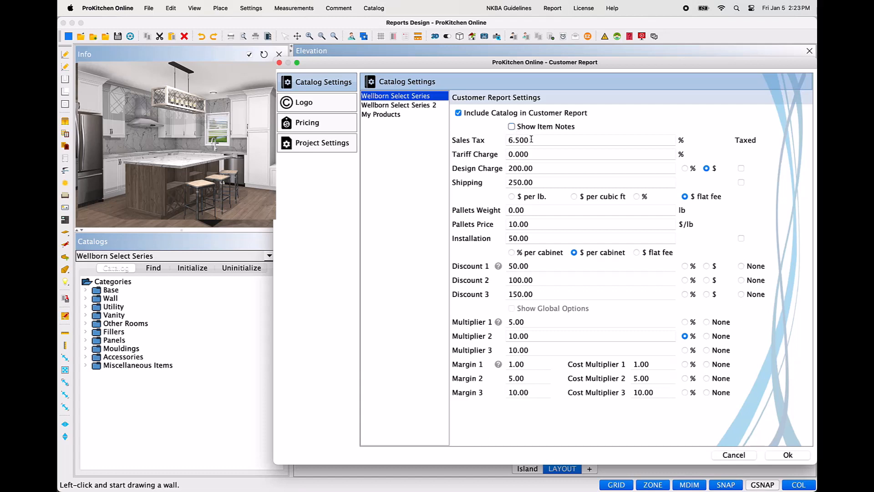
Step: Check the sales tax and tariff charge entries, and try the percentage, dollar and taxed options for the design charge
click(532, 140)
double_click(533, 140)
key(Tab)
key(Tab)
click(688, 168)
click(707, 169)
click(741, 169)
Step: Try the per-pound, per-cubic-foot, percentage, flat-fee and taxed options for the shipping charge
double_click(553, 182)
click(512, 197)
click(574, 196)
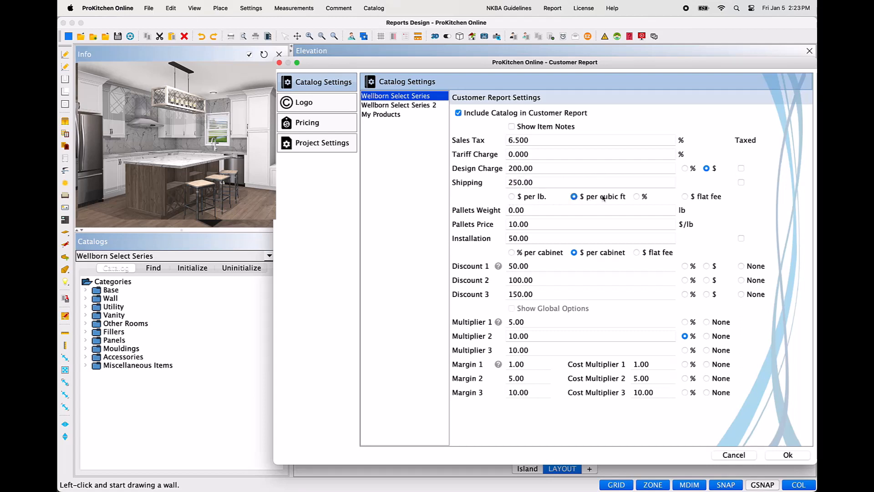
click(637, 197)
click(685, 196)
click(742, 183)
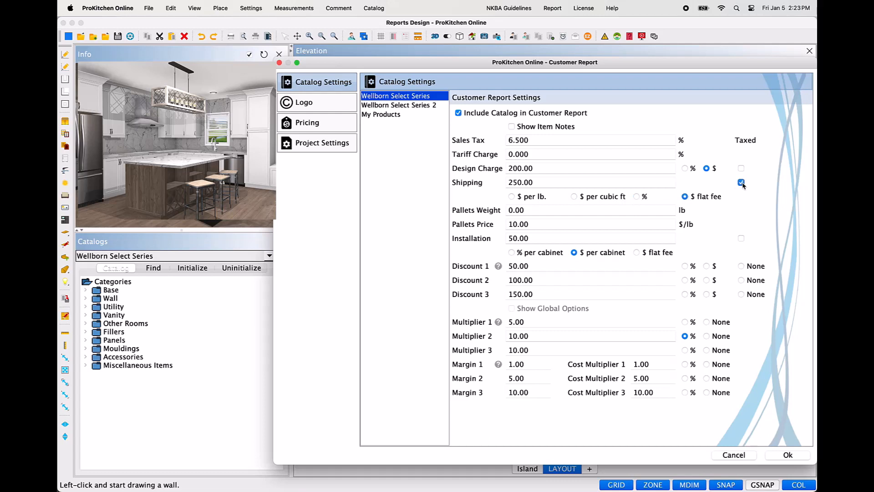
click(742, 183)
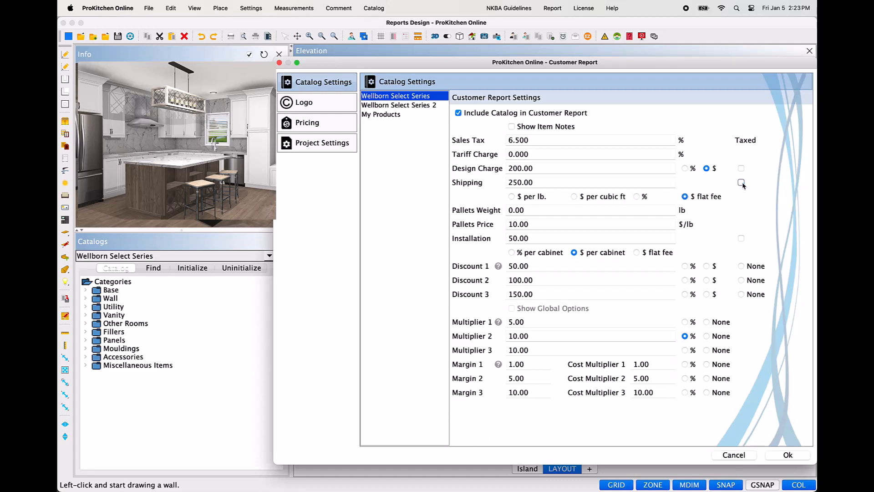
Step: Check the pallet weight and price entries, and set the Wellborn Select Series installation charge to a flat fee
click(524, 210)
click(529, 224)
click(557, 239)
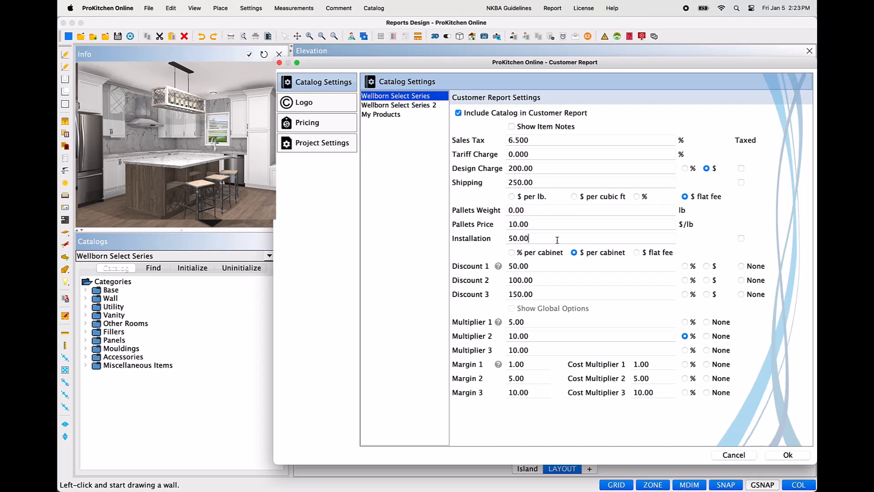
click(512, 254)
click(575, 253)
click(637, 253)
Step: Try Discount 1 and Multiplier 1 as percentages, and apply Margin 1 as the percentage price adjustment instead
click(686, 266)
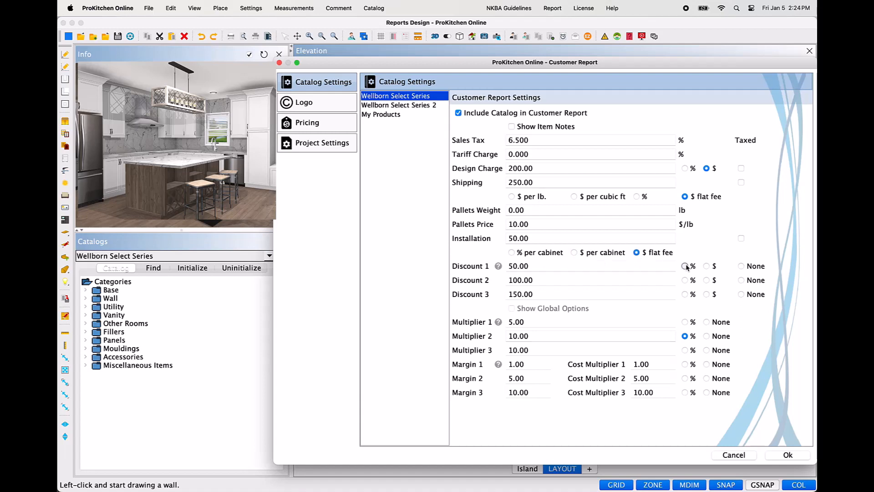
click(690, 326)
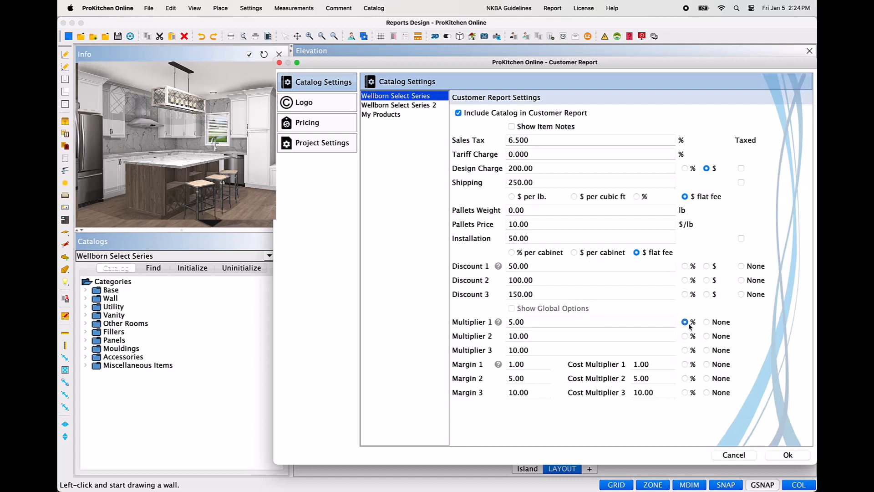
click(686, 365)
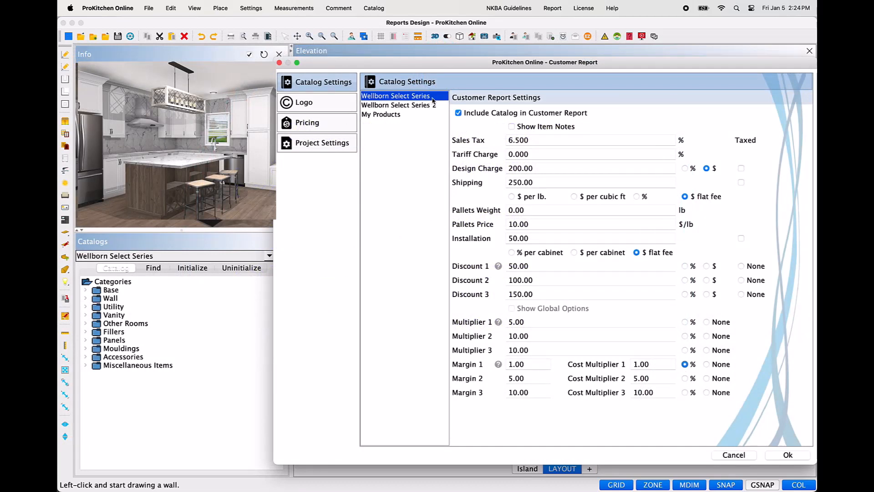
Step: Review the report settings of Wellborn Select Series 2 and My Products, and the logo's page header and footer fields
click(436, 106)
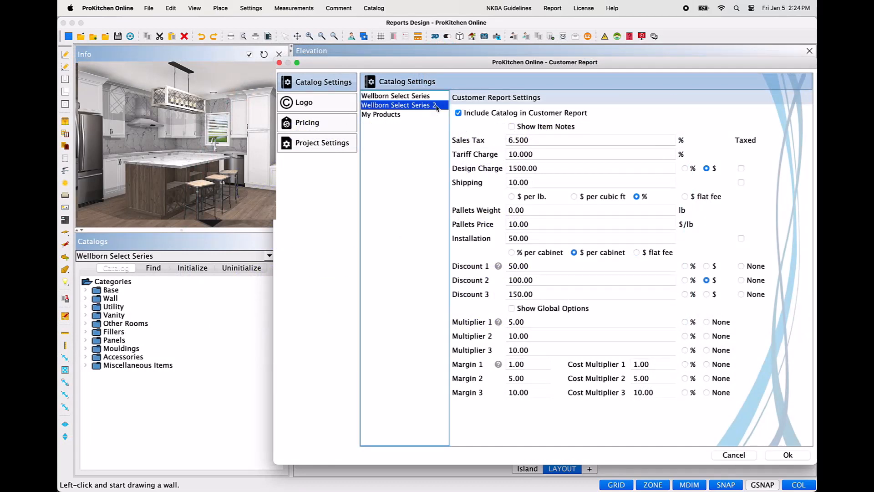
click(421, 119)
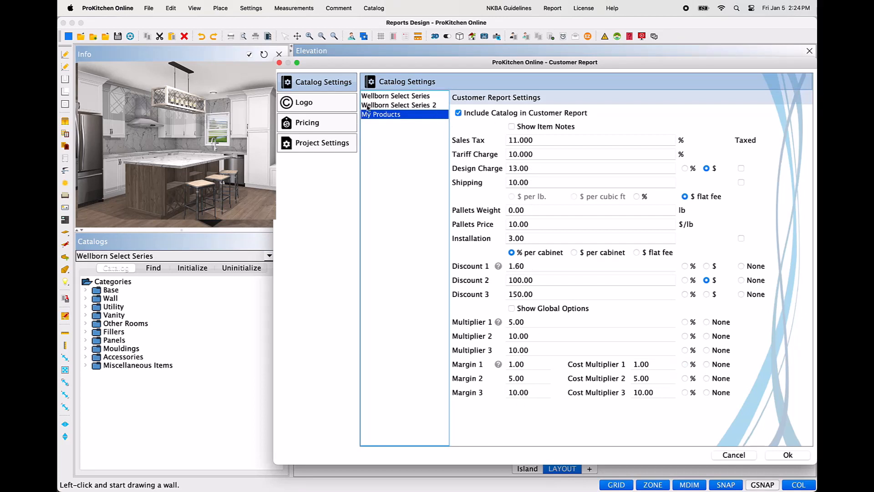
click(349, 104)
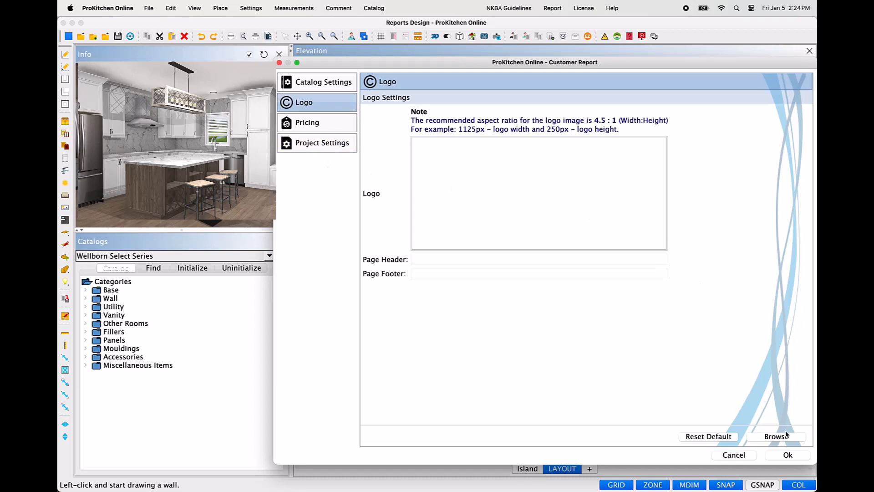
click(646, 258)
click(639, 277)
Step: Hide item pricing in the customer report's pricing settings
click(338, 131)
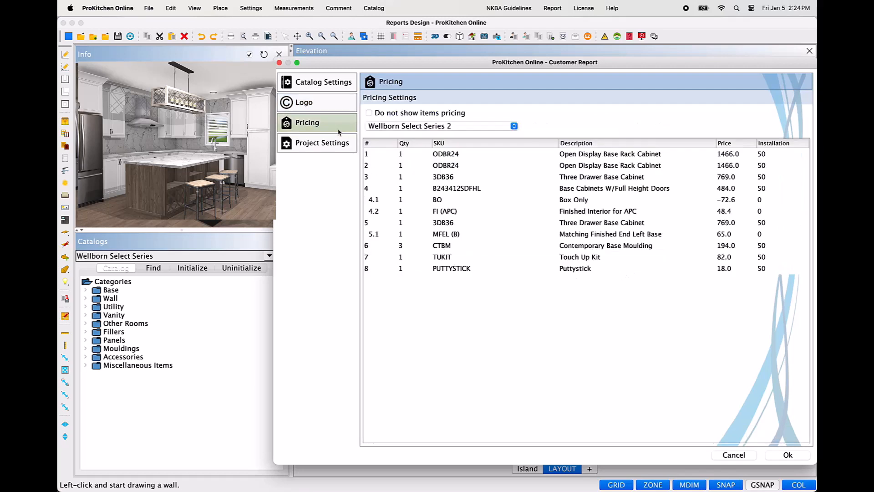
click(369, 114)
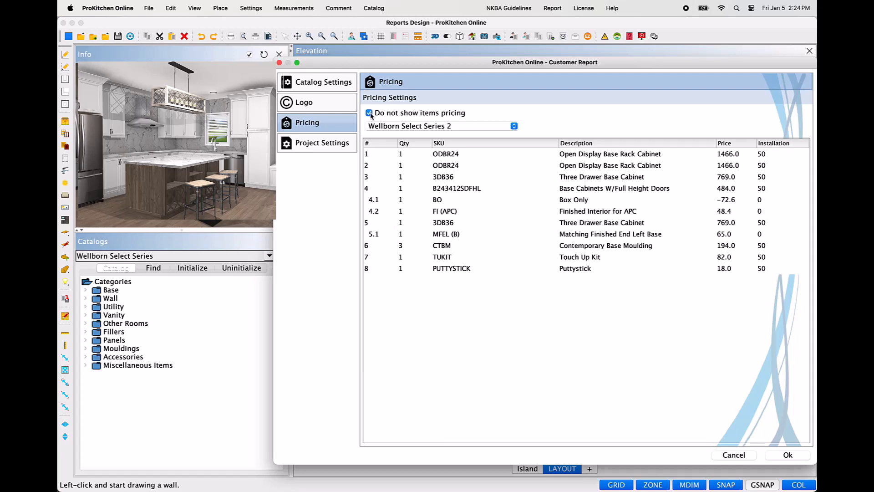
click(370, 114)
click(372, 117)
Step: Show the Wellborn Select Series item prices and open the price of the MFEB (T) item for editing
click(514, 126)
click(441, 120)
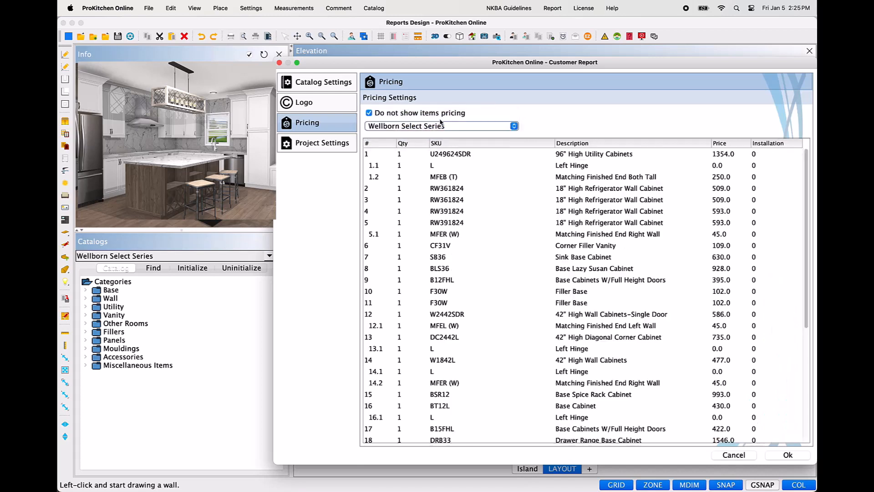
click(371, 113)
click(371, 114)
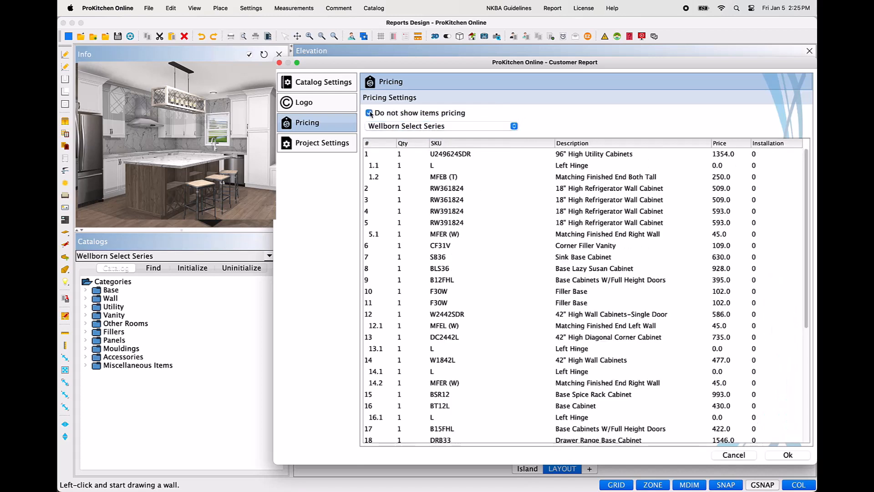
click(639, 181)
double_click(727, 178)
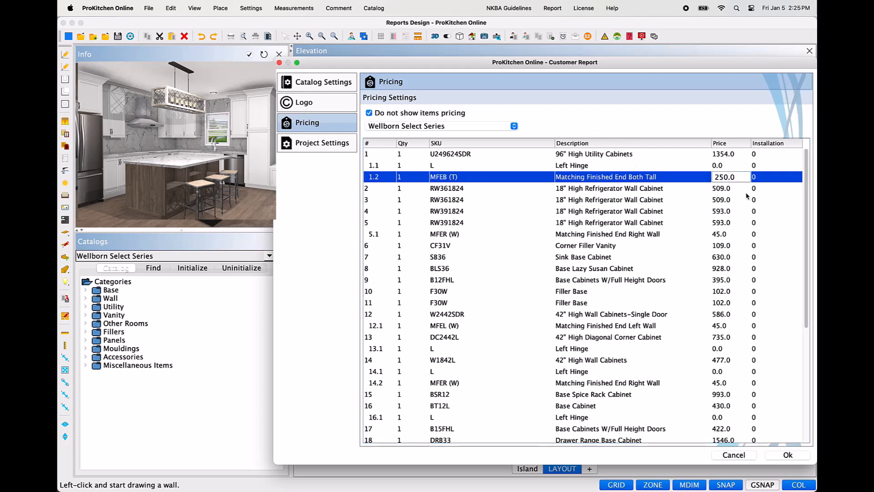
Step: Keep ProKitchen Collection, Show Image and Report Compact Mode enabled in the project settings, and turn off Show Countertop Elements
click(308, 146)
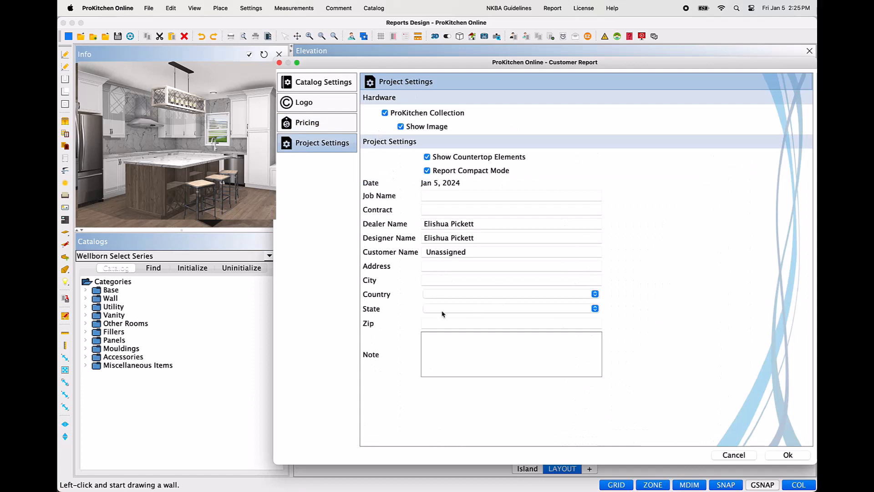
click(386, 114)
click(386, 113)
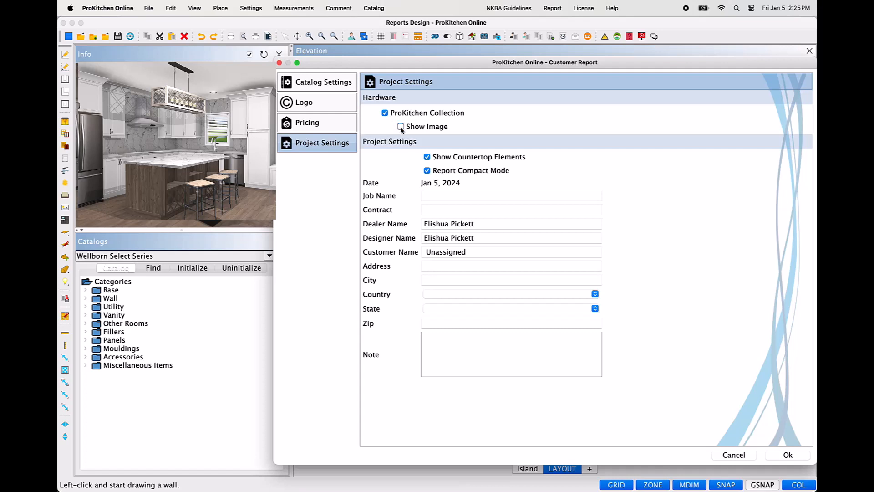
click(400, 127)
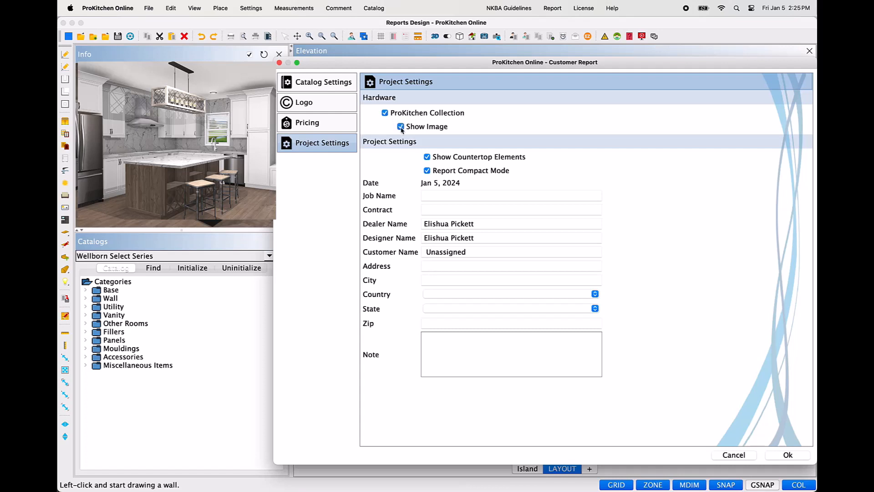
click(427, 158)
click(427, 157)
click(428, 158)
click(428, 171)
click(428, 172)
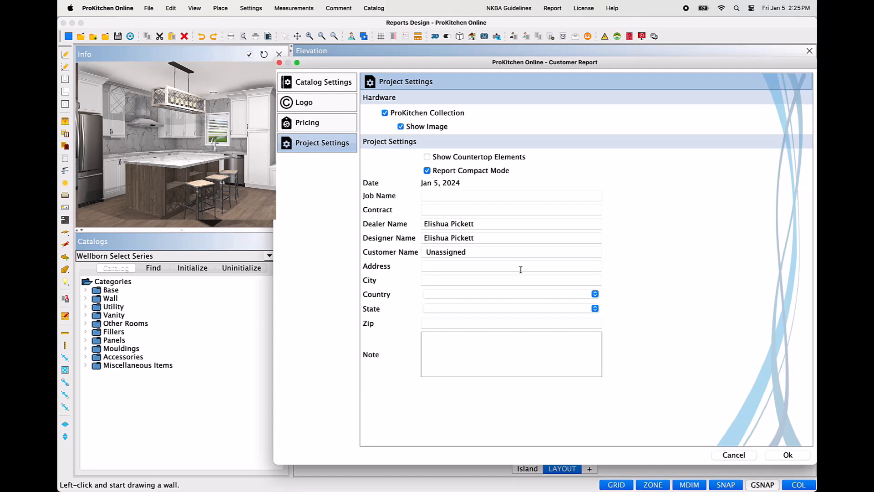
Step: Generate the customer report and page through its catalog sections and totals to the last page
click(774, 457)
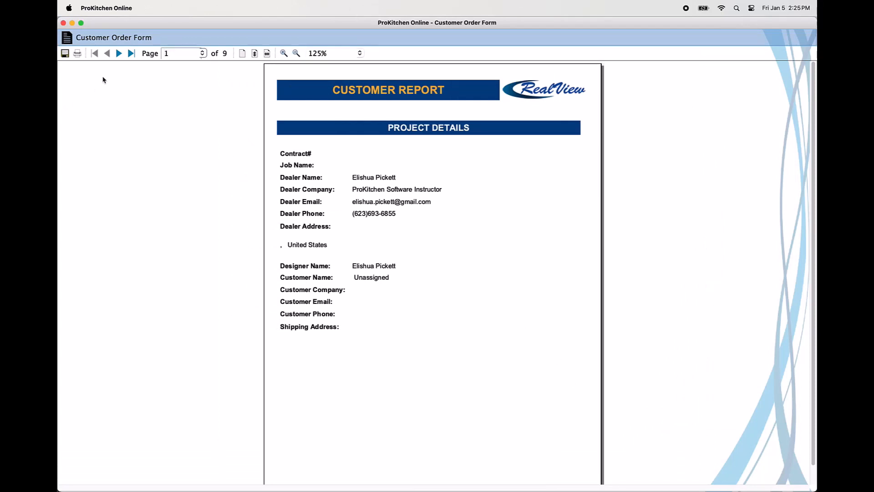
click(119, 54)
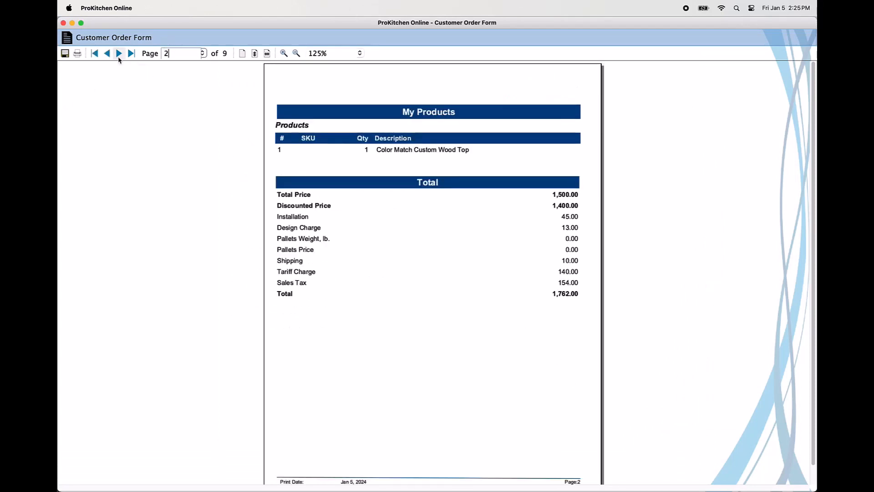
click(119, 54)
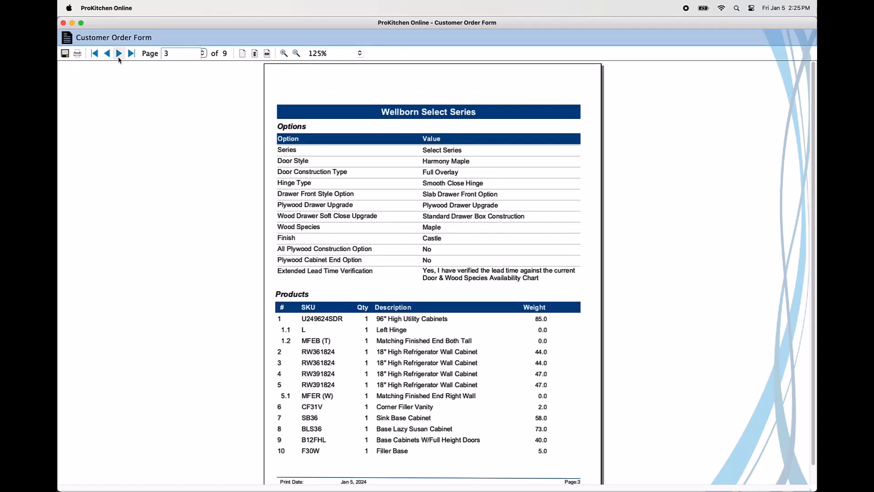
click(119, 53)
click(119, 53)
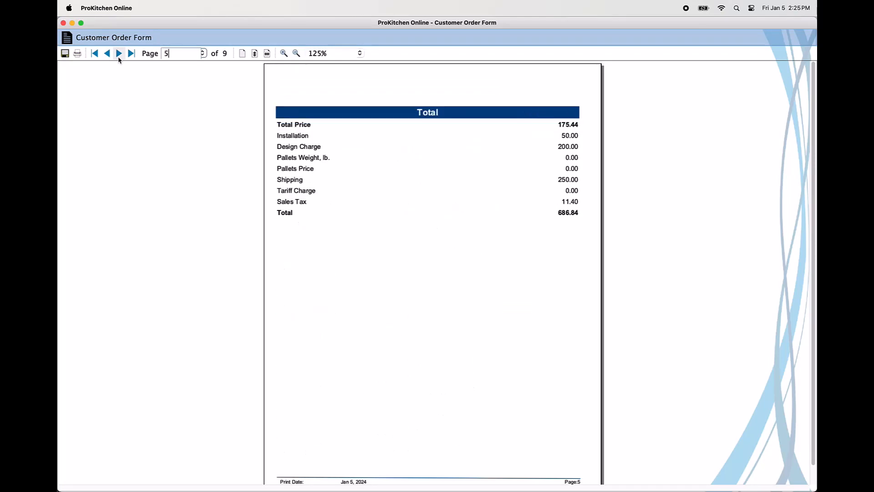
click(119, 57)
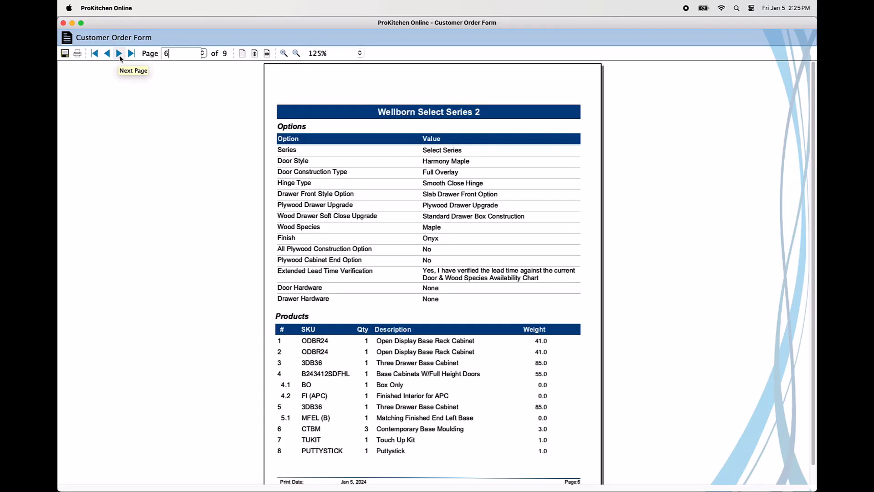
click(131, 55)
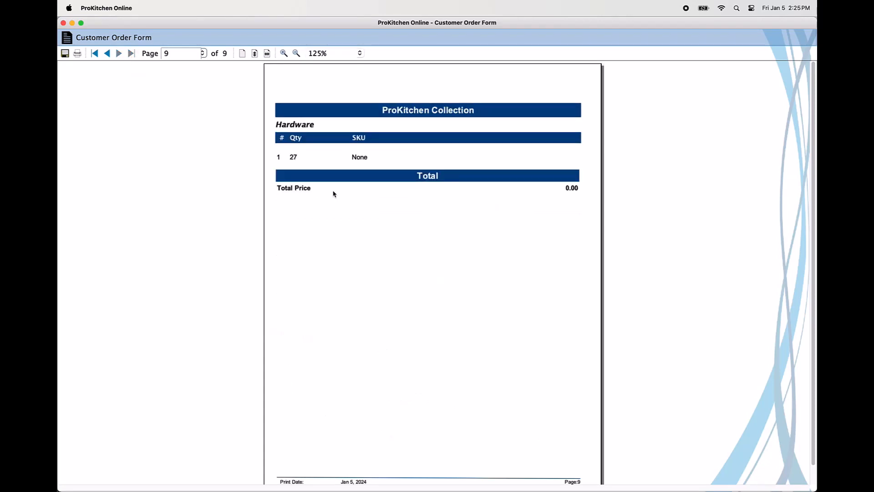
click(104, 53)
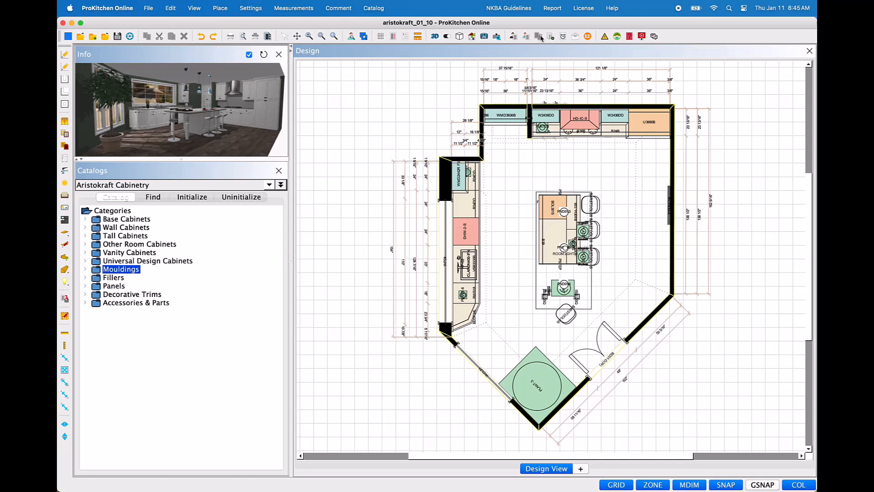
Step: Start a quote comparison for the Aristokraft Cabinetry catalog with 2 quotes, and review its logo and project settings
click(539, 36)
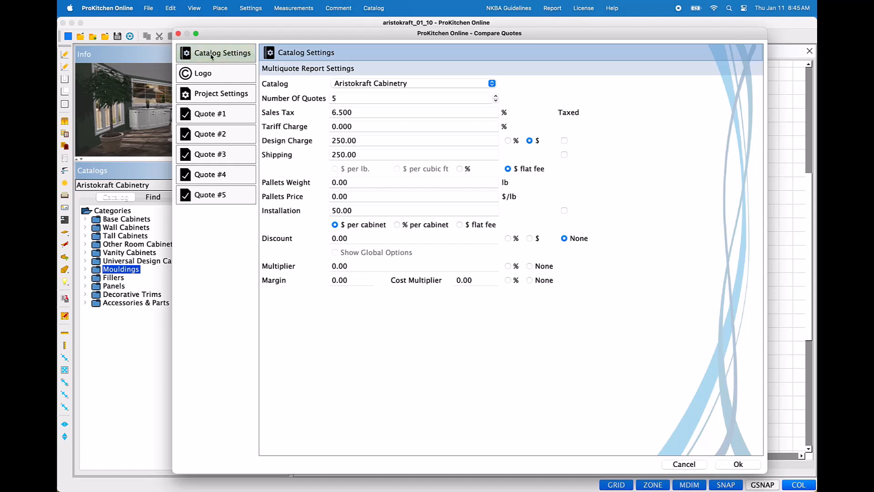
click(491, 84)
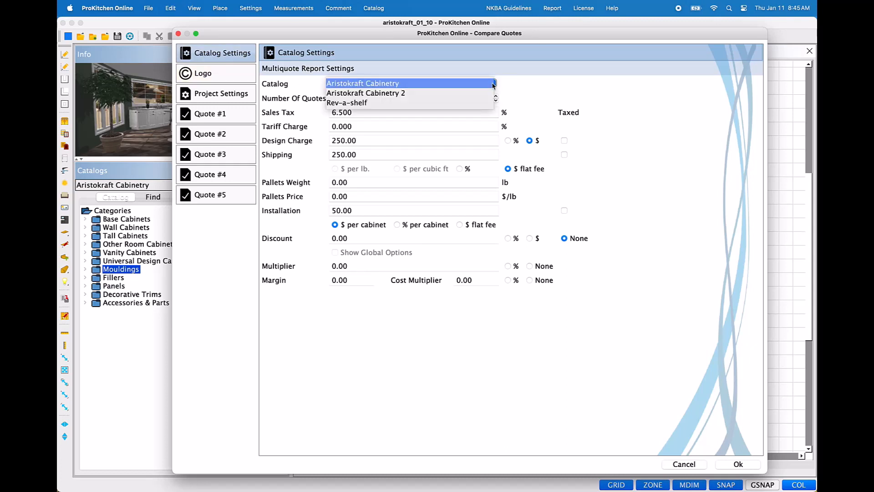
click(492, 84)
click(390, 100)
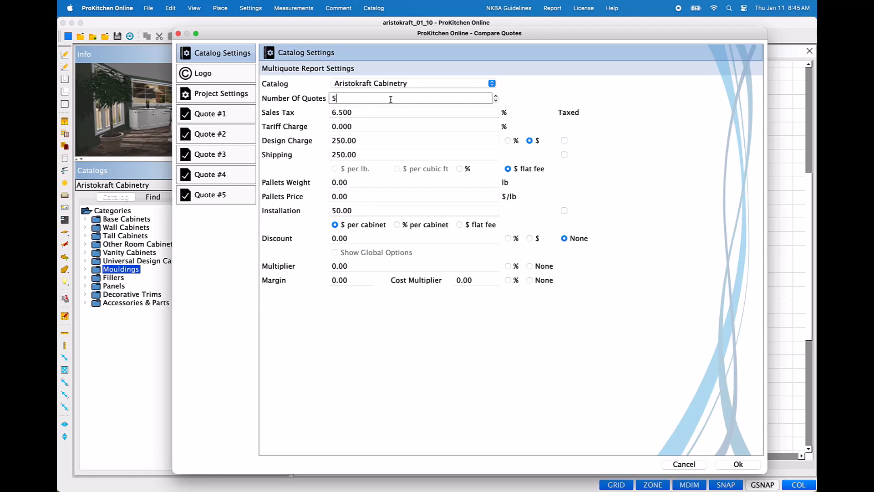
drag(390, 99, 333, 99)
text(2)
click(237, 81)
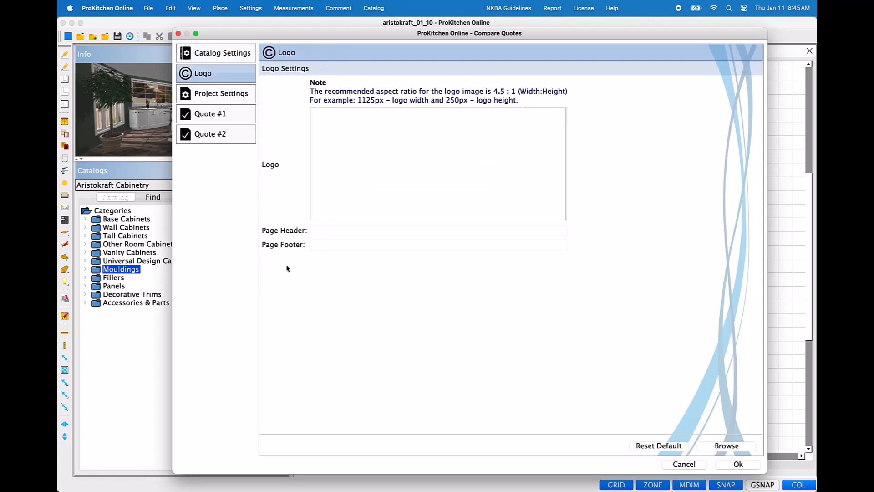
click(255, 95)
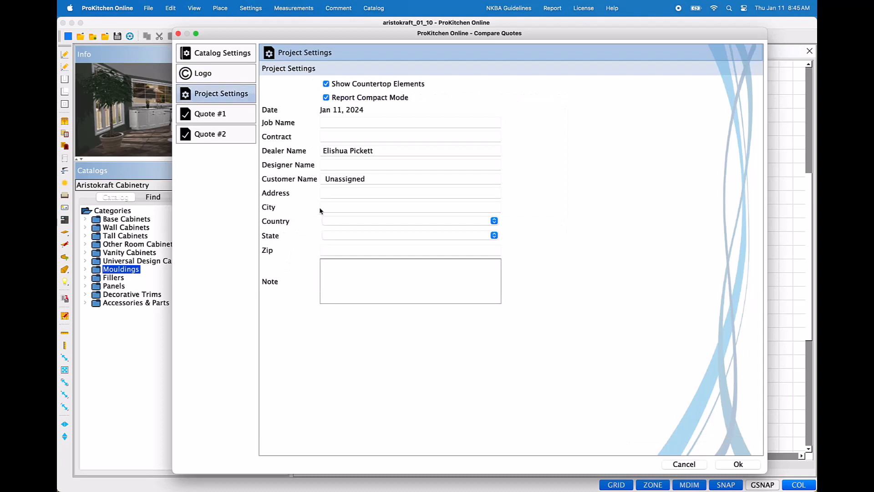
Step: For Quote #1 of Aristokraft Cabinetry, set the door style to Briarcliff II Paint and the finish color to Greyhound
click(252, 115)
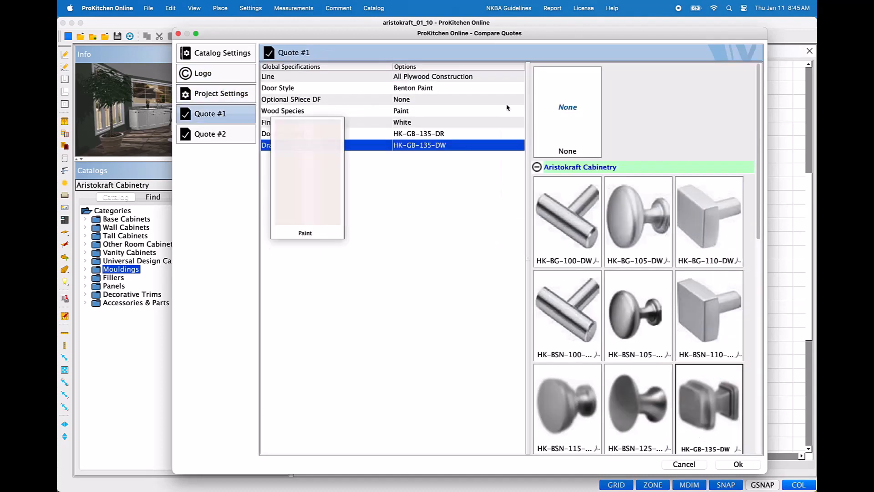
click(419, 112)
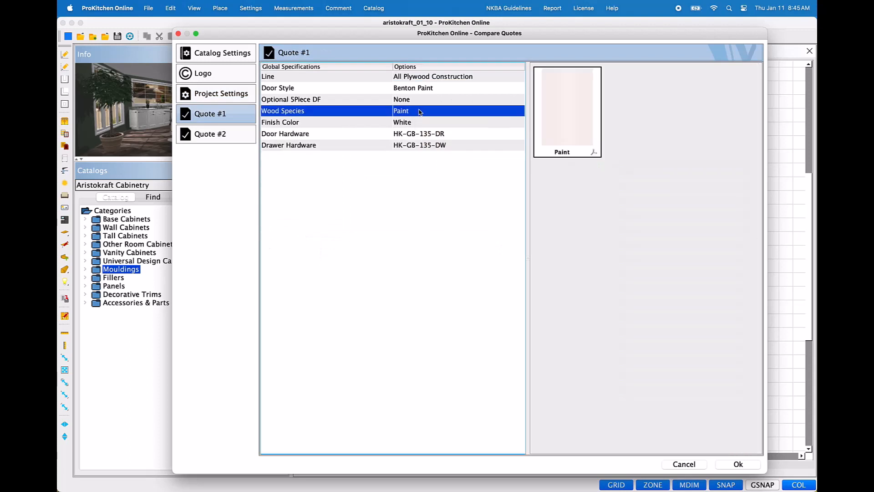
click(419, 122)
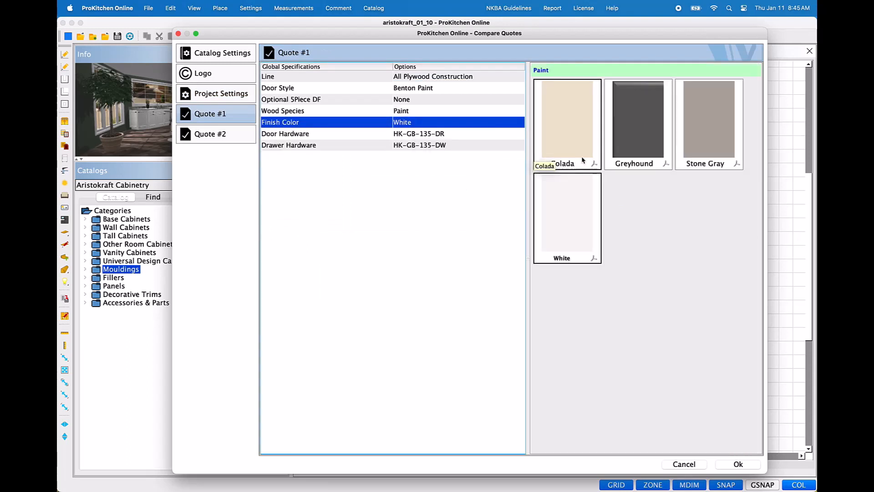
click(478, 88)
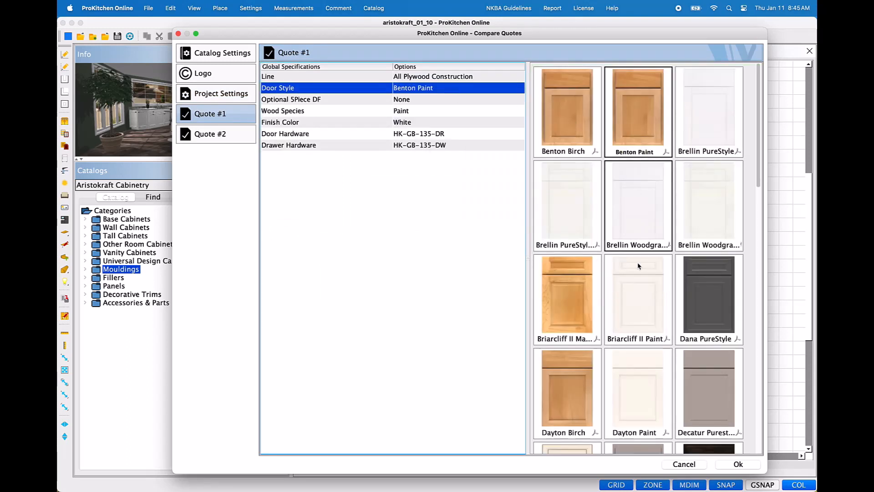
click(645, 309)
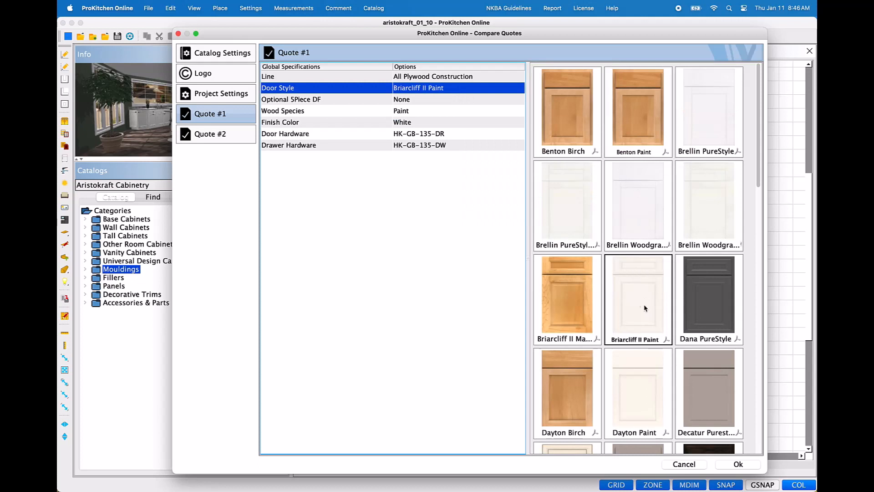
click(415, 123)
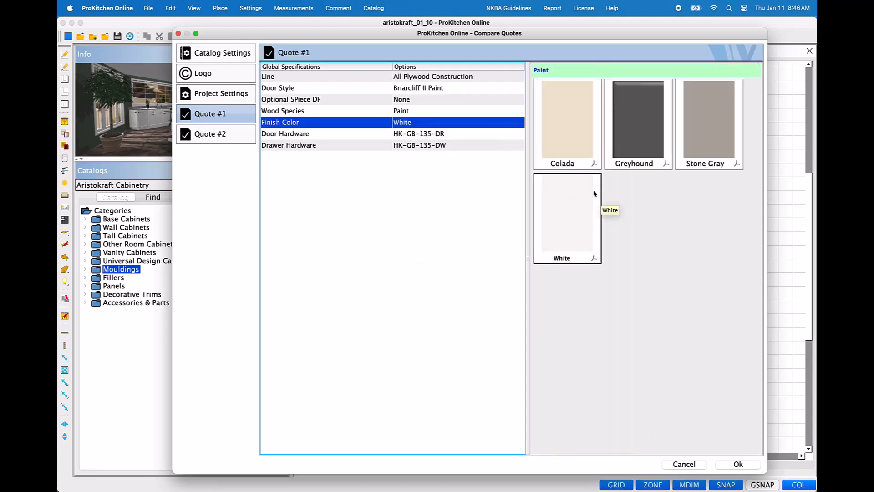
click(626, 139)
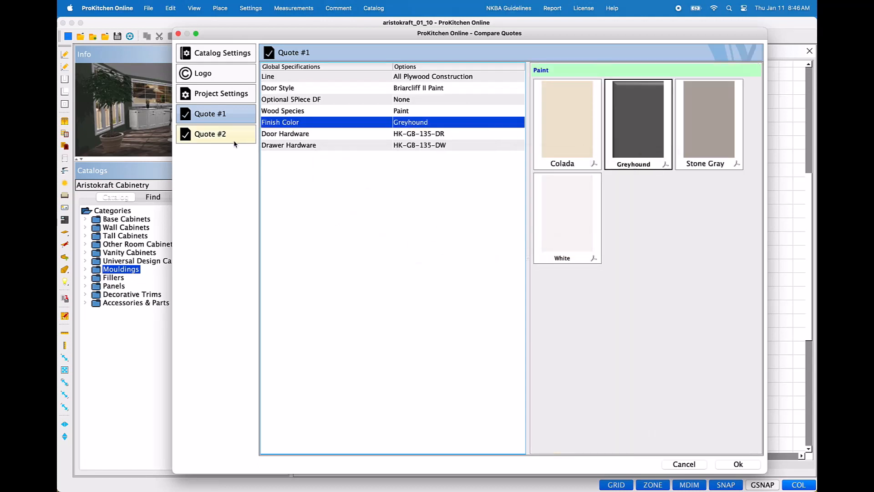
Step: Switch the comparison to the Aristokraft Cabinetry 2 catalog and set Quote #1's finish color to Greyhound
click(240, 63)
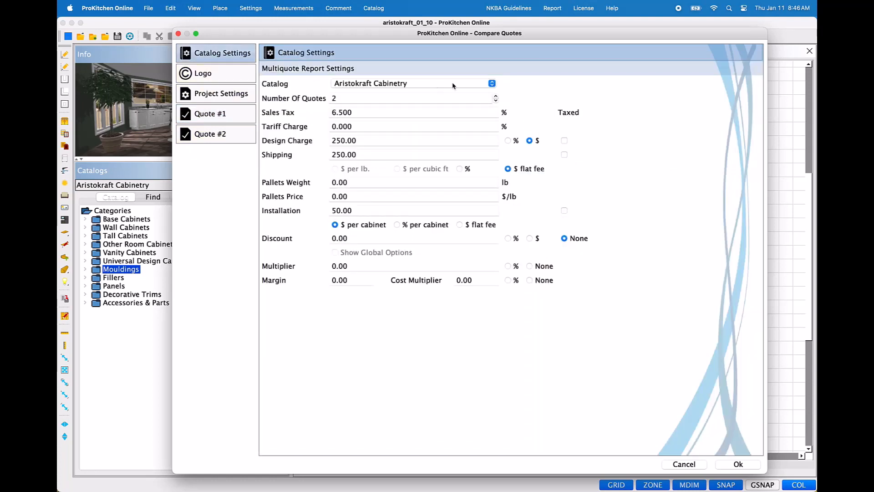
click(493, 84)
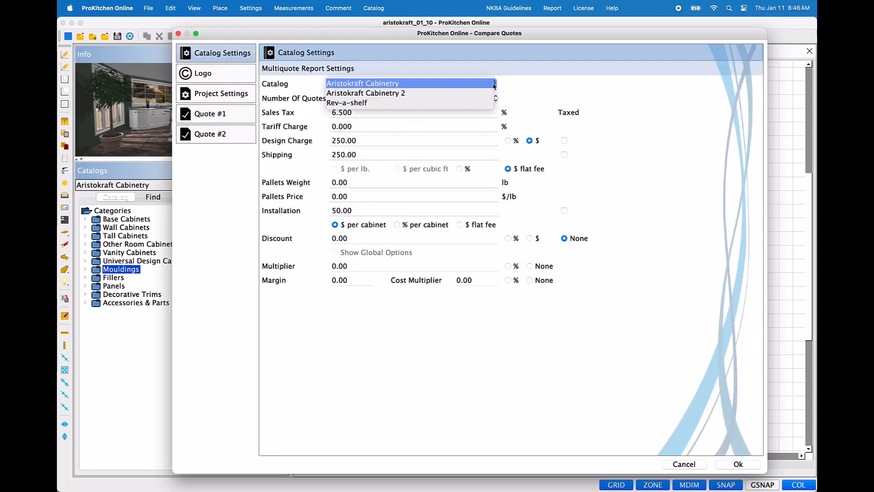
click(413, 93)
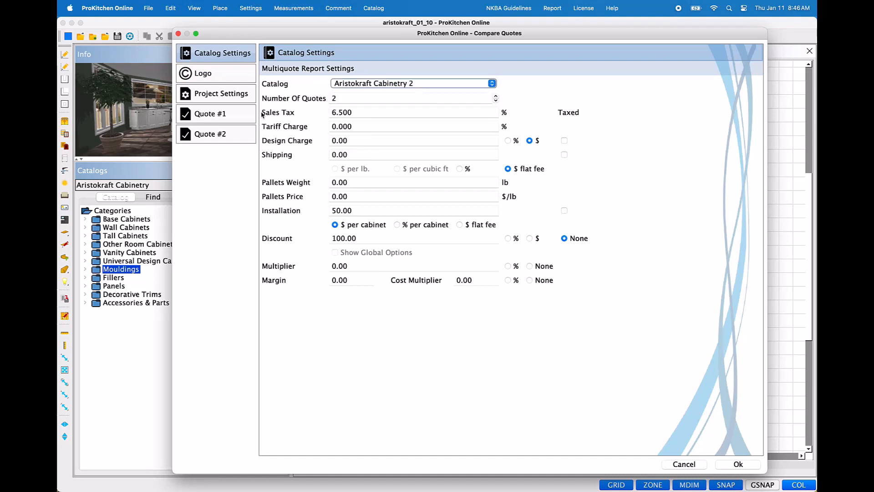
click(240, 116)
click(385, 112)
click(404, 122)
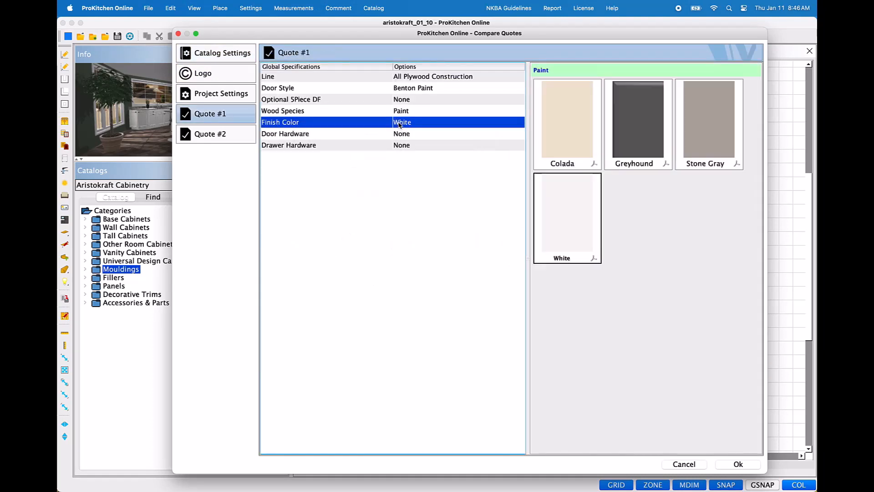
click(663, 119)
Step: Generate the multi-quote report, compare the options, product prices and totals across its pages, and close it
click(737, 464)
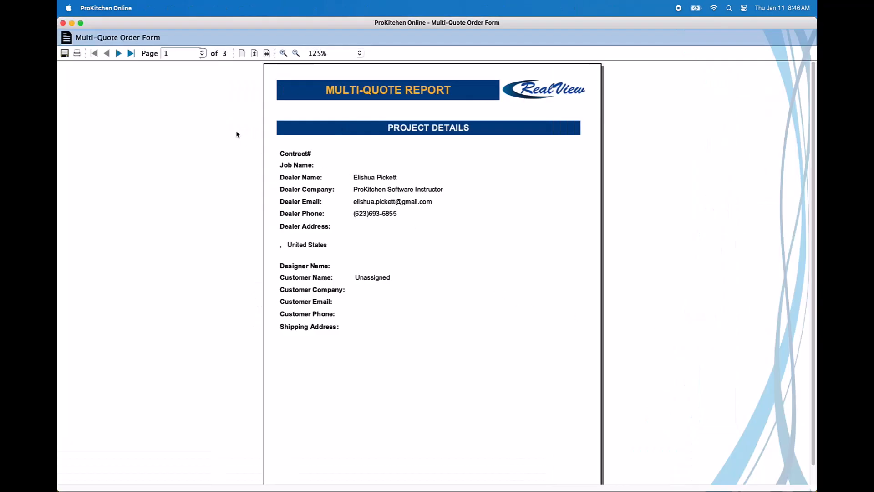
click(118, 53)
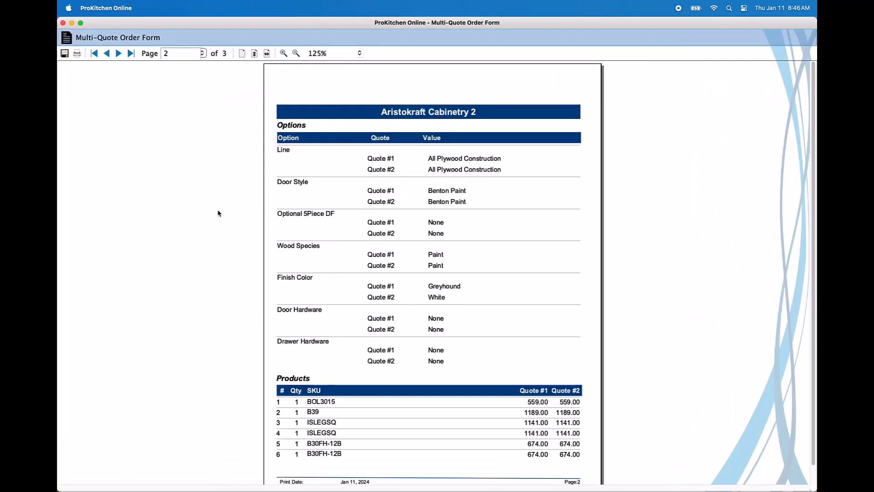
scroll(418, 250, down, 2)
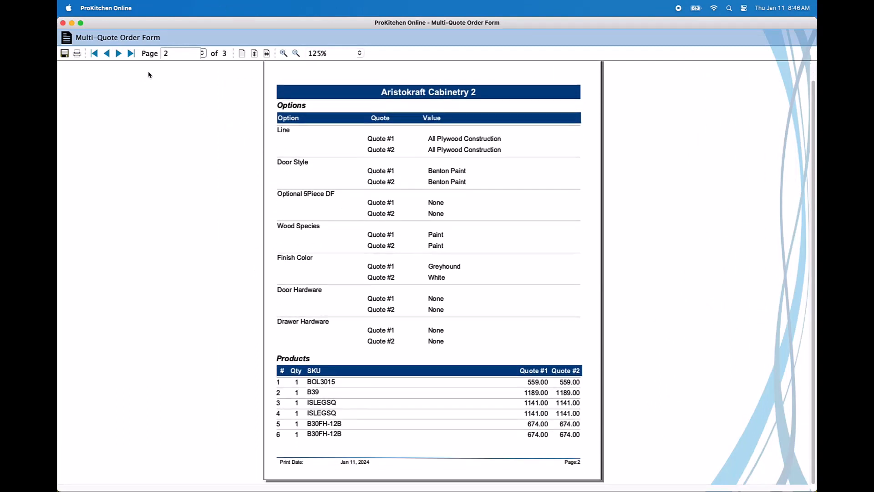
click(119, 59)
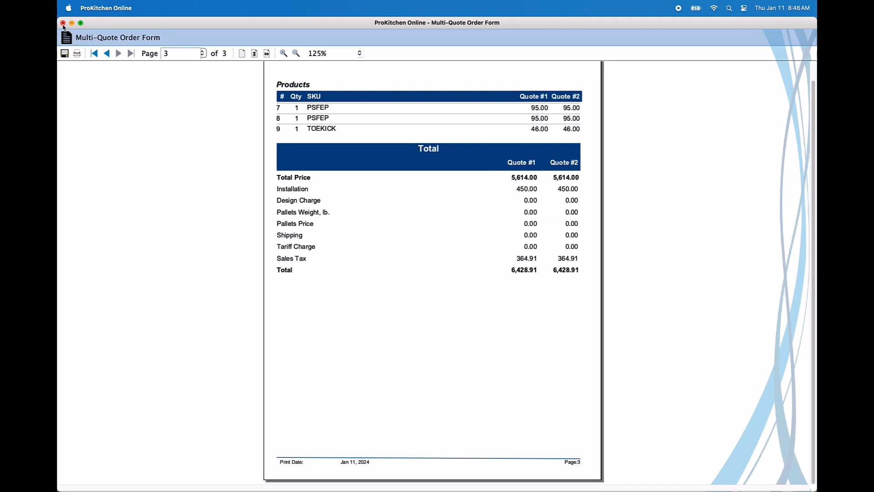
click(107, 53)
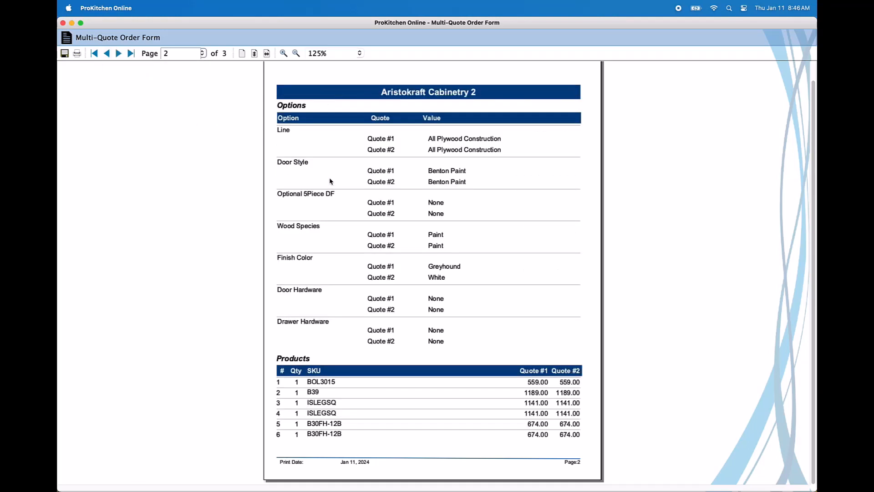
click(119, 54)
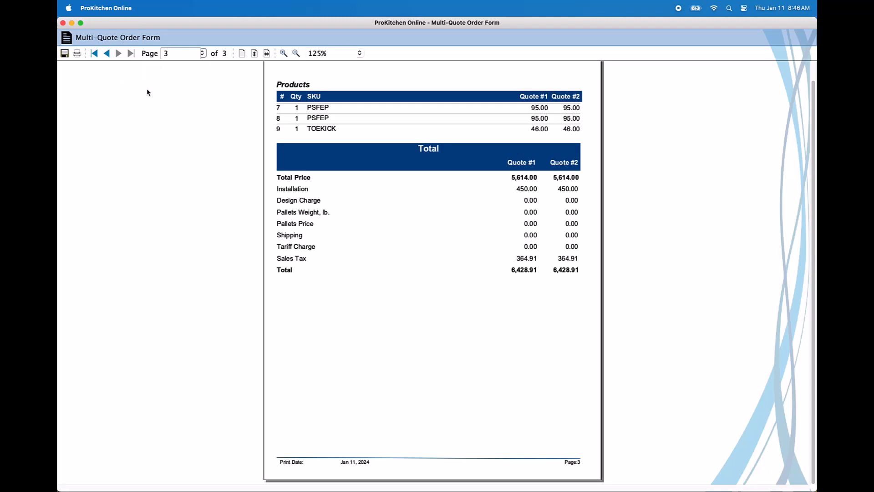
click(63, 23)
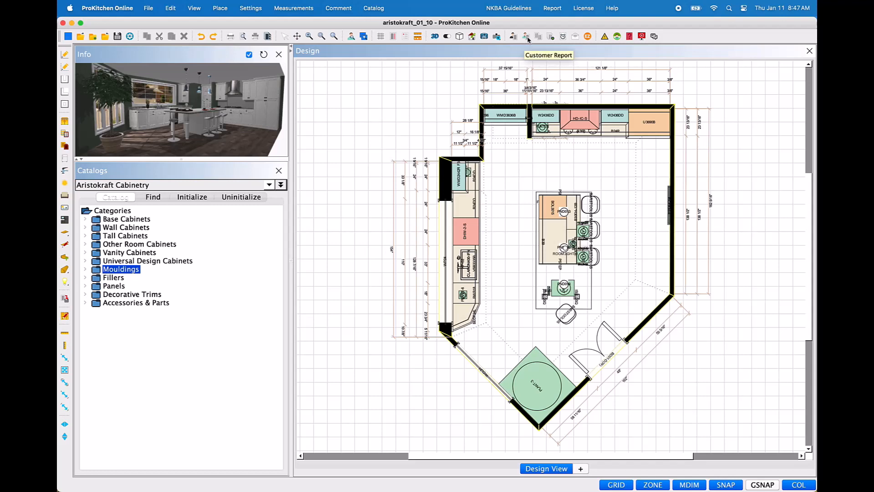
Step: Start a combined report and add Bar Quote.pdf from the Reports folder in Documents
click(551, 37)
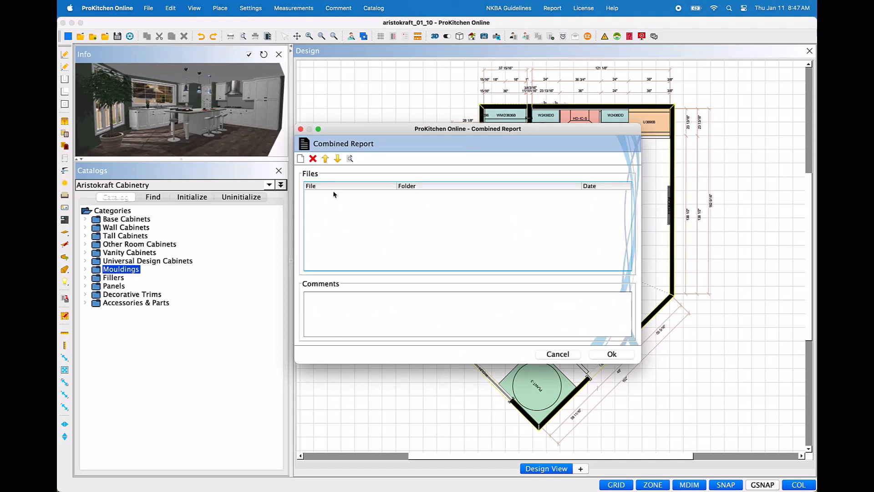
click(301, 159)
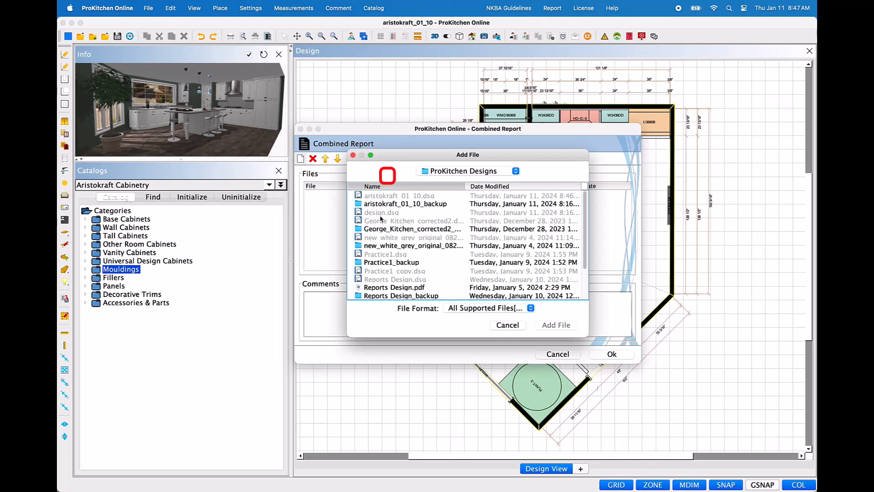
click(515, 172)
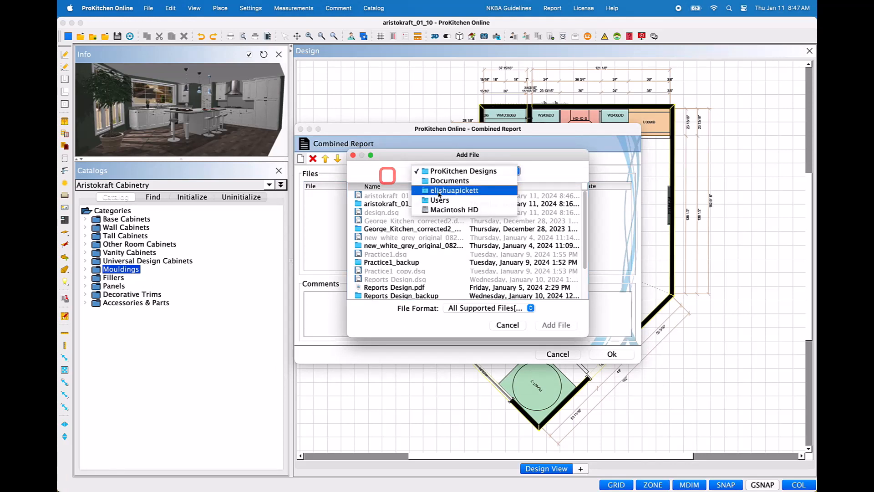
click(440, 181)
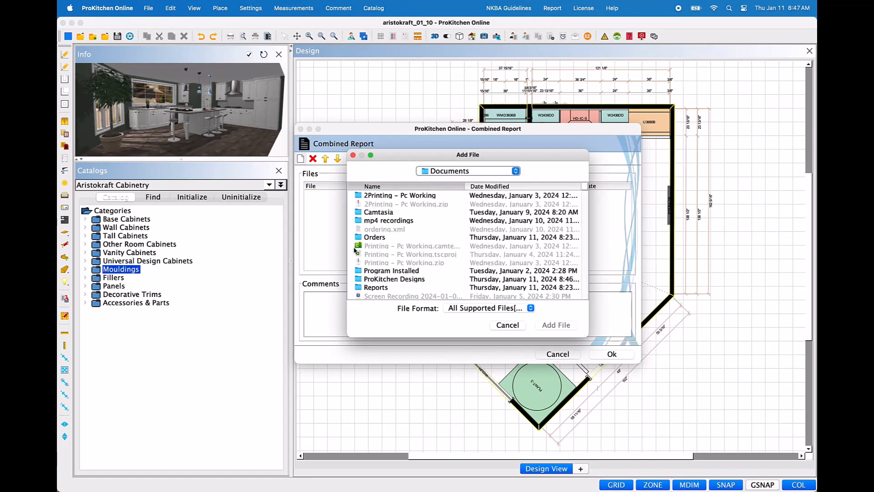
double_click(358, 288)
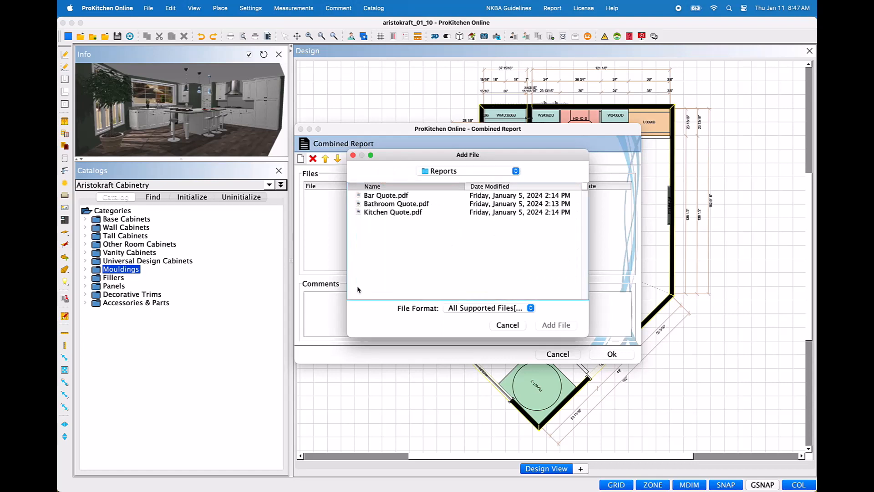
click(374, 199)
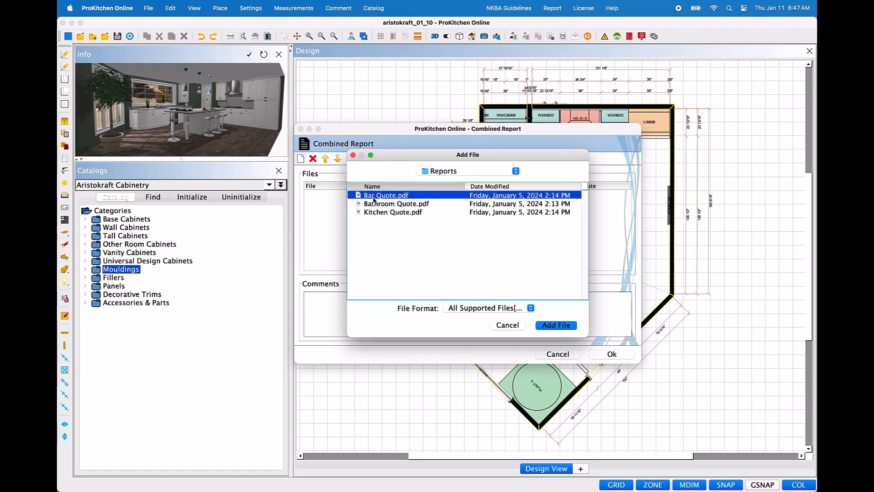
click(556, 325)
Step: Add Bathroom Quote.pdf and Kitchen Quote.pdf from the Reports folder to the combined report
click(300, 159)
click(395, 204)
click(556, 325)
click(300, 159)
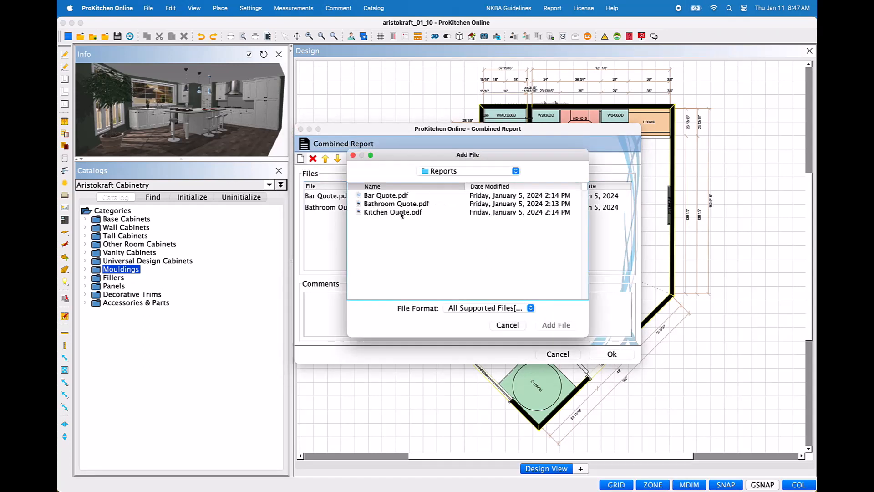
click(401, 212)
click(557, 325)
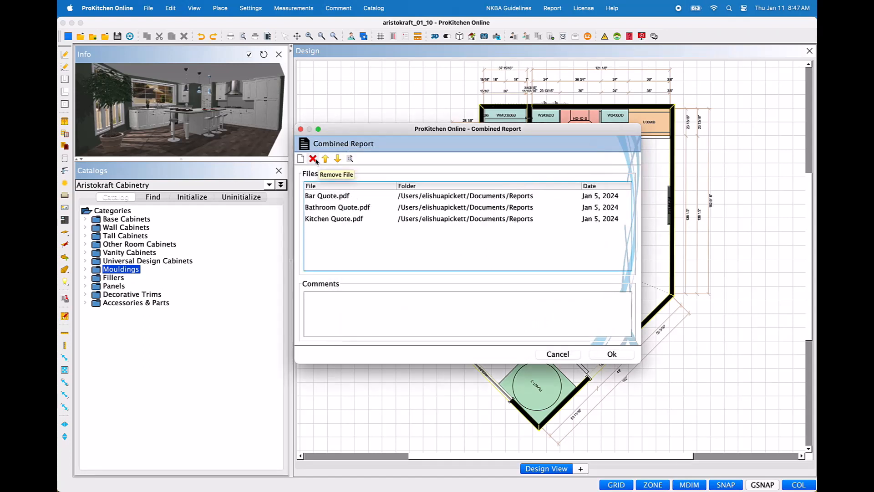
Step: Move Bar Quote.pdf to the end of the combined report's file list, after Kitchen Quote.pdf
click(319, 199)
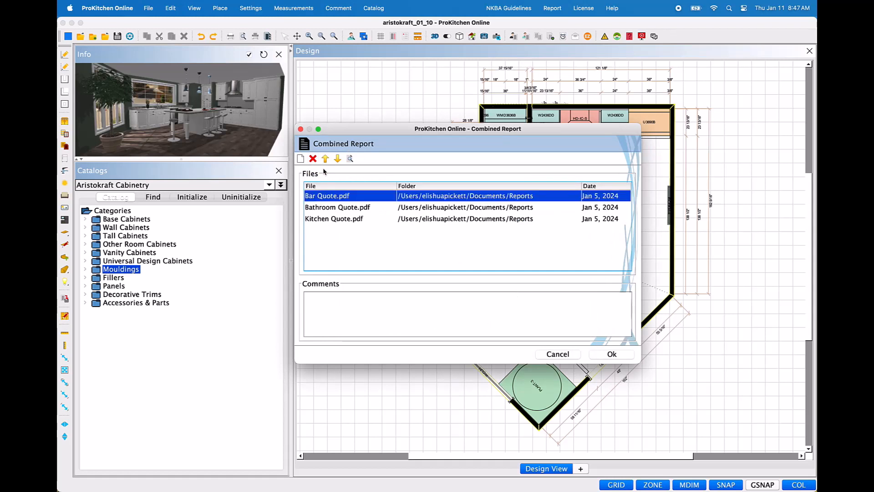
click(338, 159)
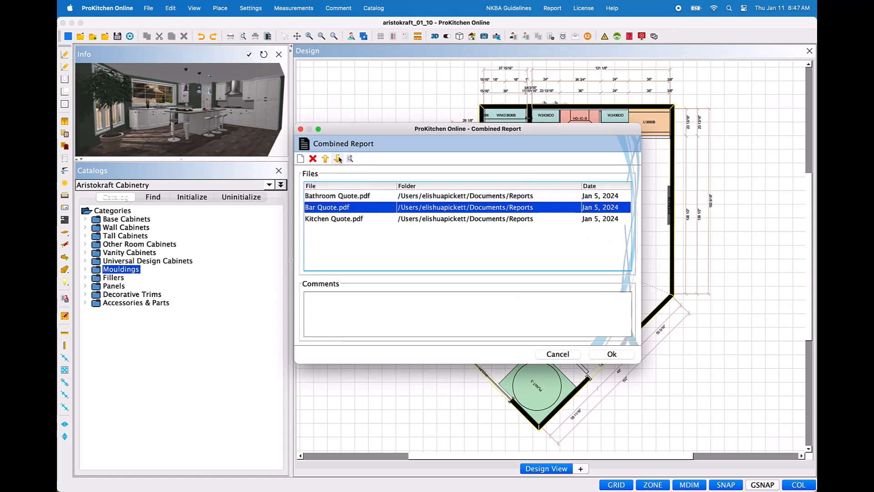
click(339, 159)
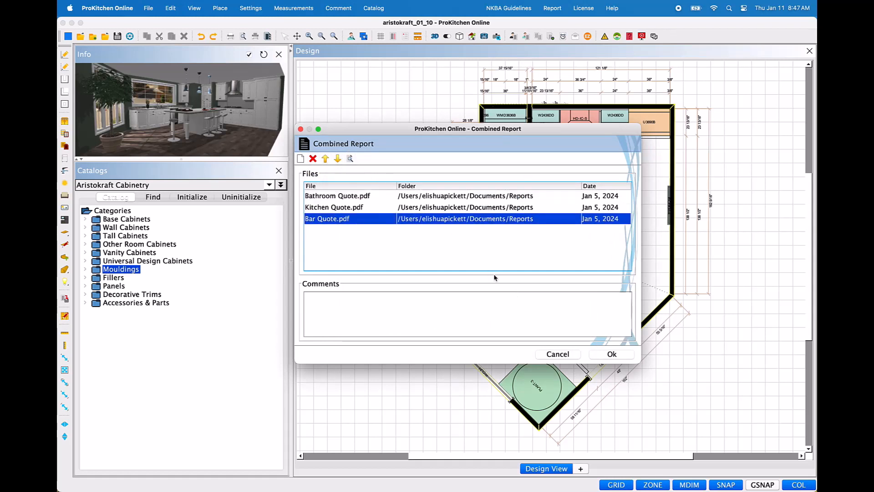
Step: Proceed to saving the combined PDF, check the available destination folders, and cancel both the save and the combined report
click(600, 355)
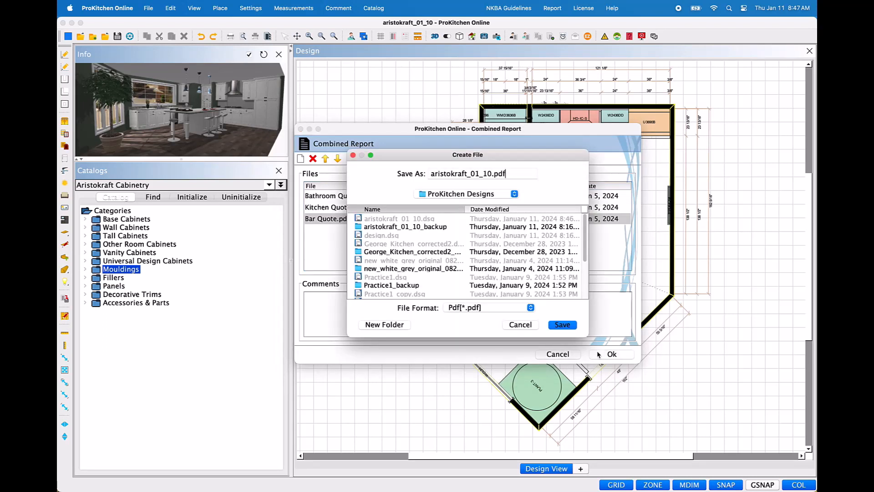
click(515, 195)
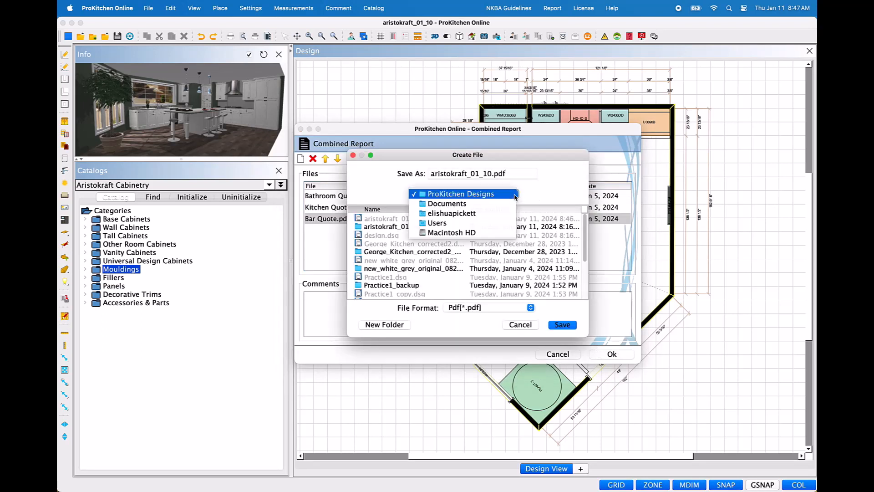
click(530, 325)
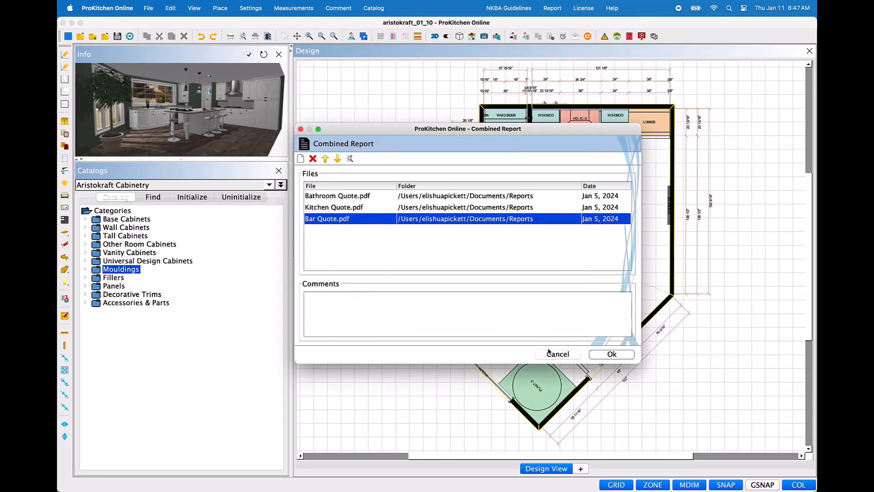
click(558, 354)
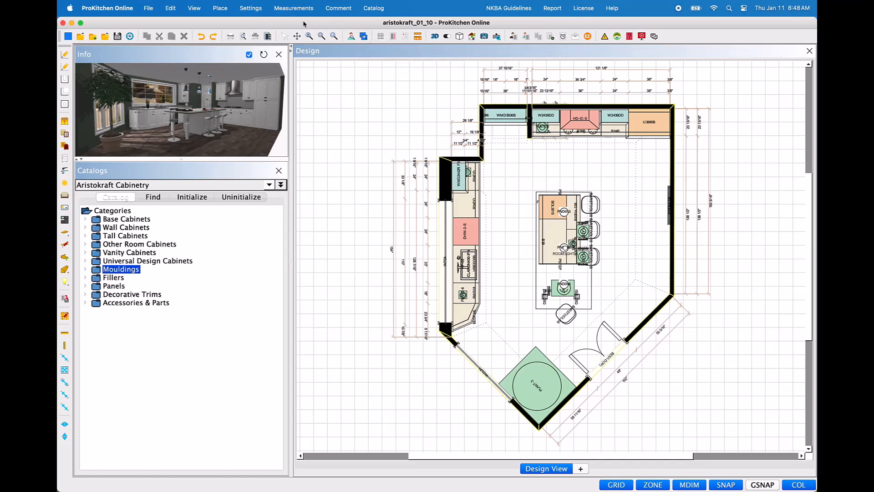
click(250, 8)
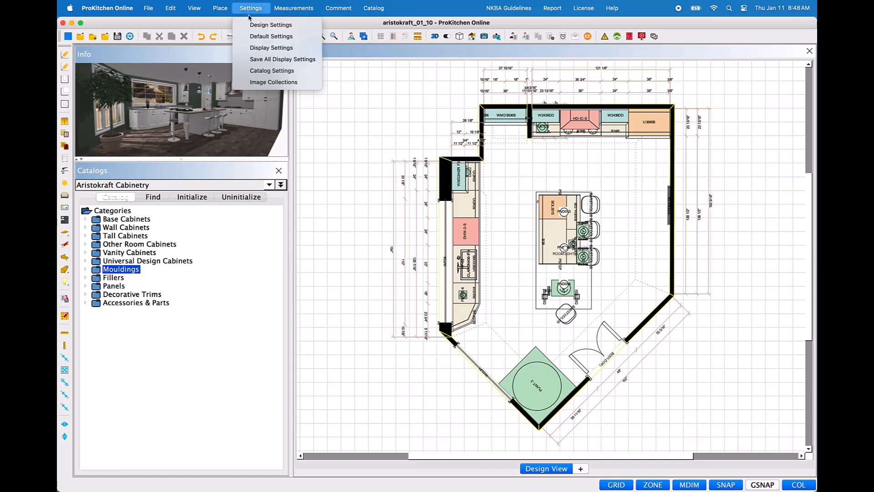
click(400, 93)
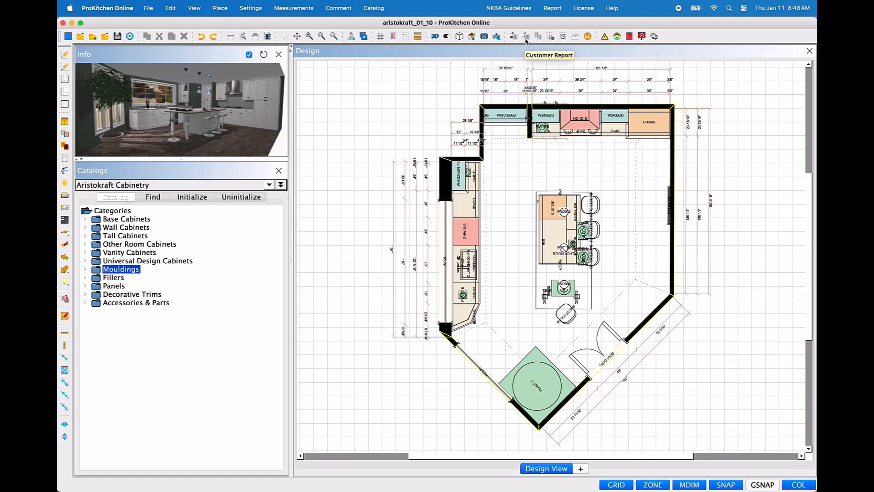
Step: Generate the quick report for the open design, review its project details and Aristokraft Cabinetry options, and close the PDF
click(564, 38)
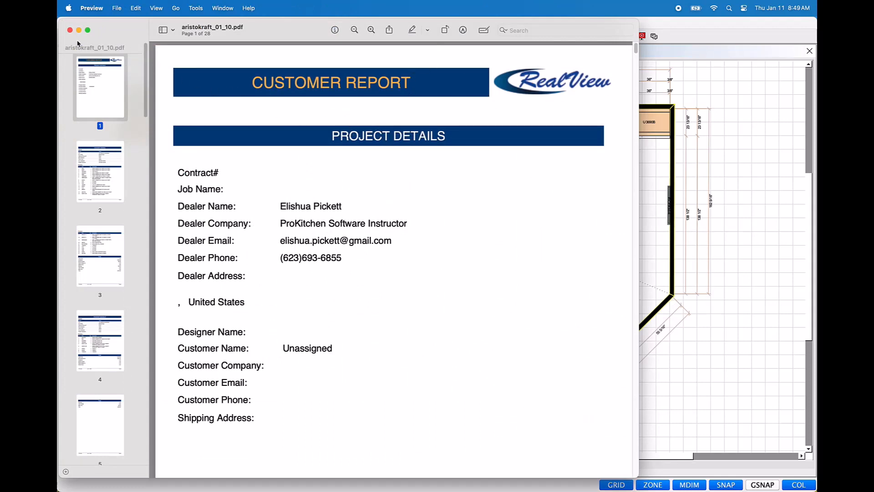
scroll(443, 222, down, 10)
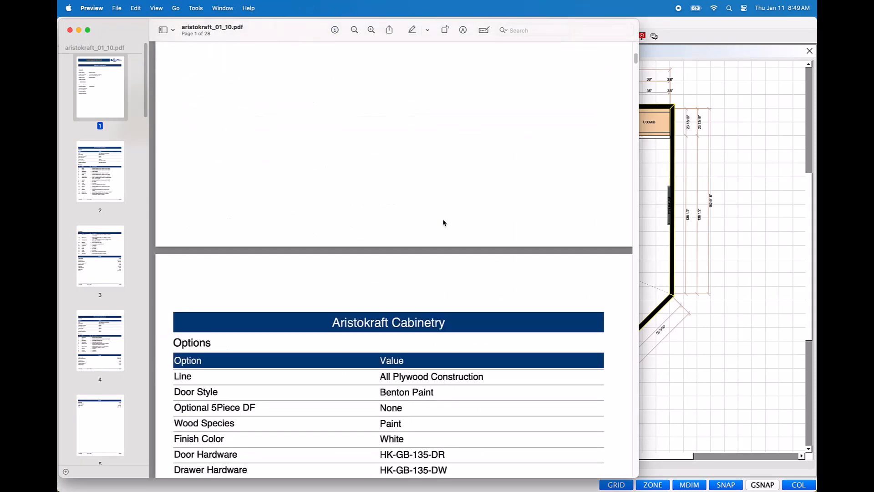
mouse_move(636, 58)
mouse_down()
mouse_move(636, 86)
mouse_move(636, 61)
mouse_up()
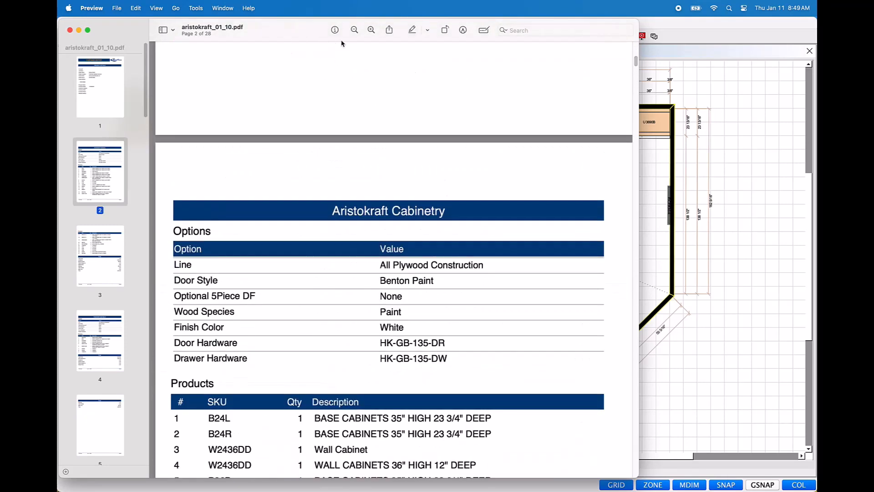
click(68, 30)
click(73, 25)
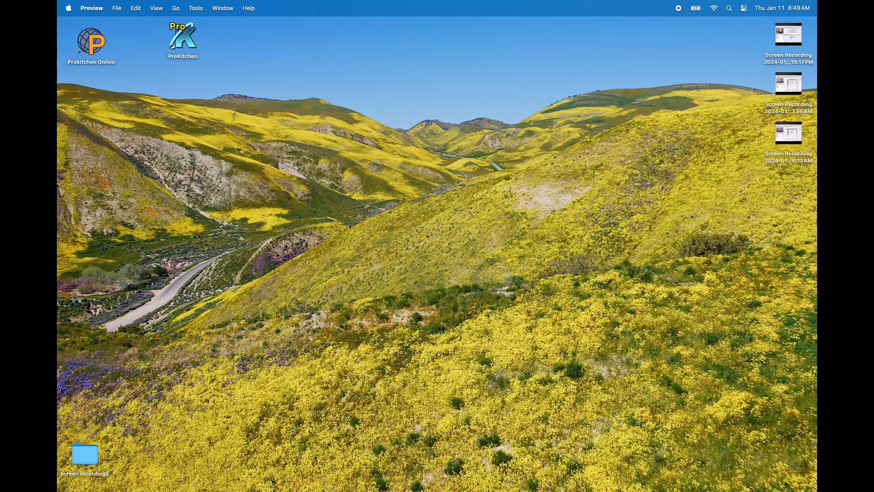
Step: In Finder, open the ProKitchen Designs folder in Documents and run a ProKitchen Quick Report on aristokraft_01_10.dsg
mouse_move(332, 487)
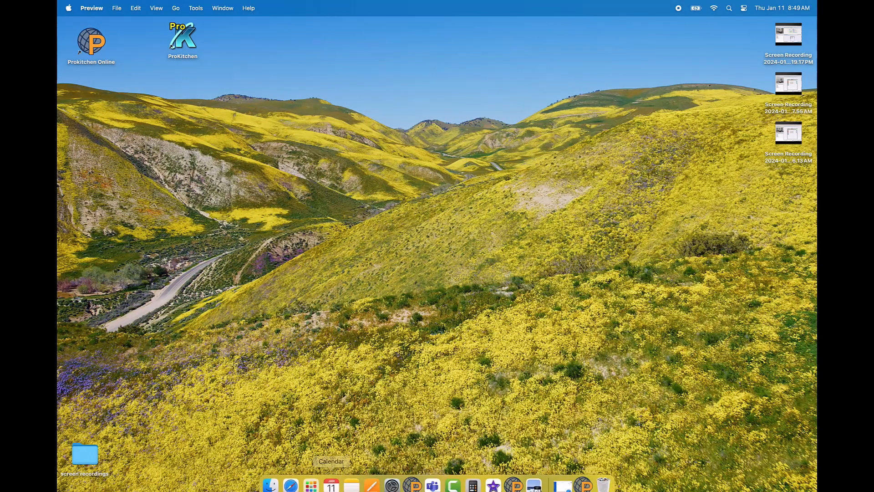
click(271, 477)
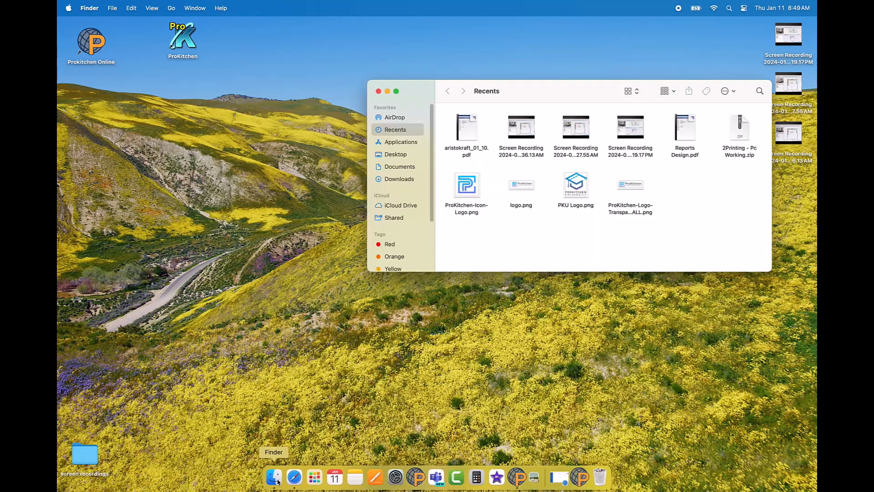
click(397, 167)
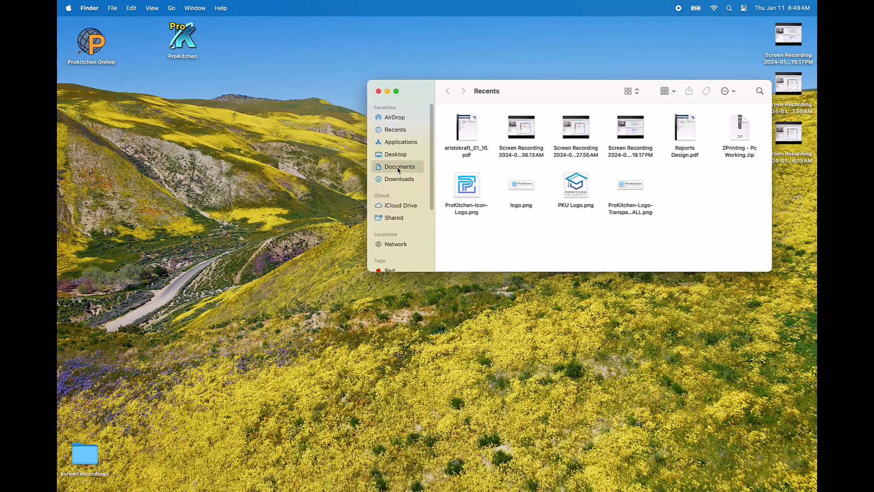
double_click(461, 136)
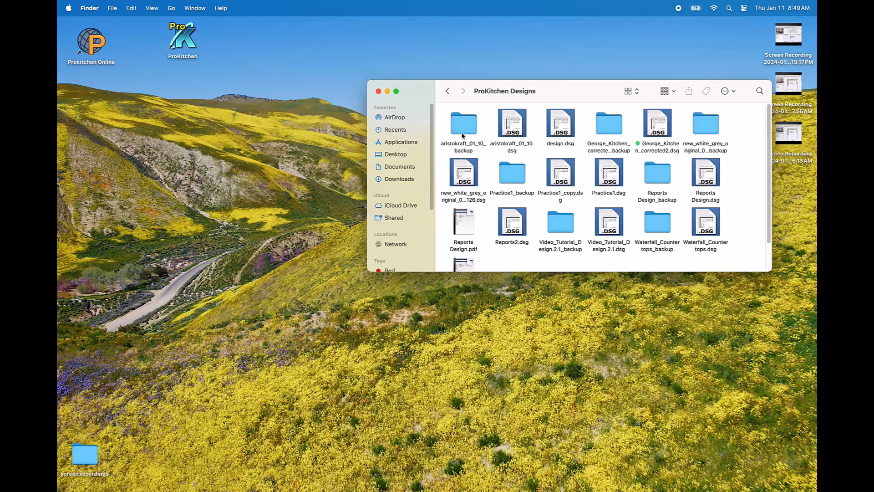
right_click(515, 134)
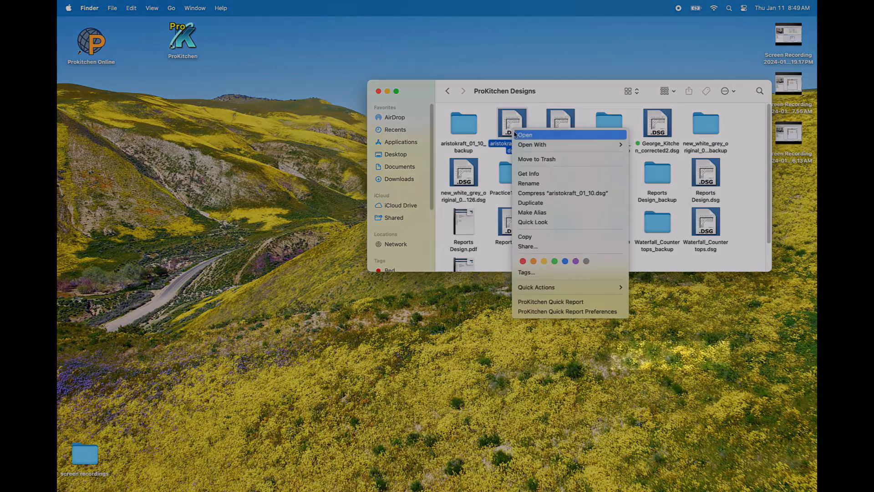
mouse_move(579, 287)
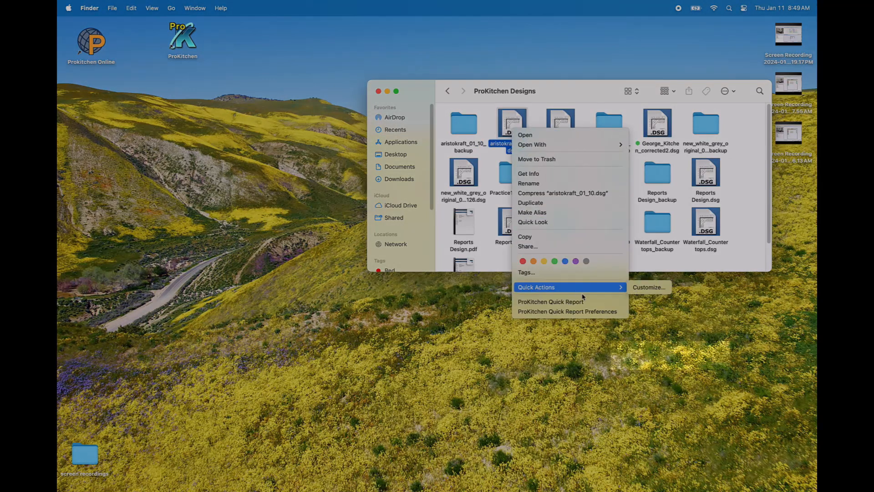
click(560, 302)
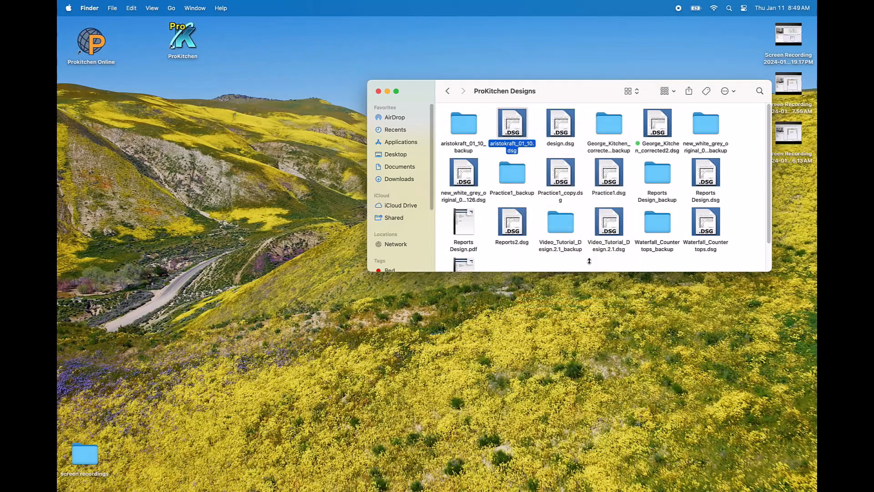
Step: Run a ProKitchen Quick Report on design.dsg in the same folder
right_click(573, 135)
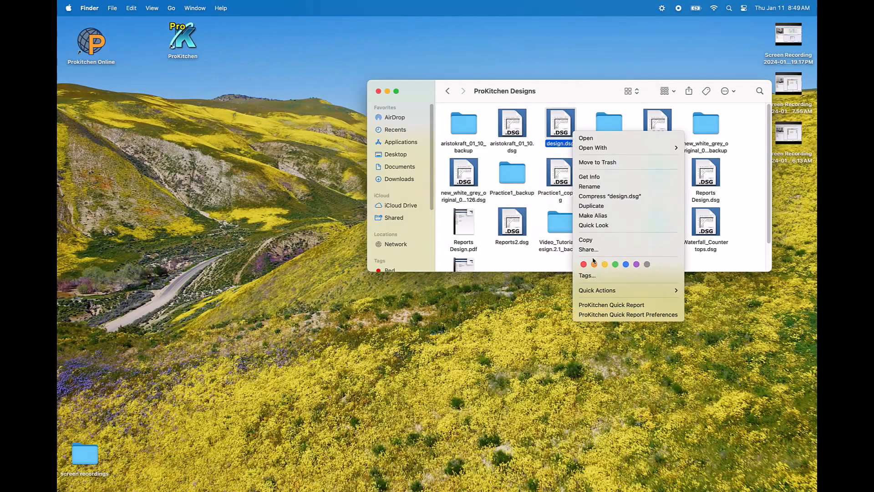
click(599, 305)
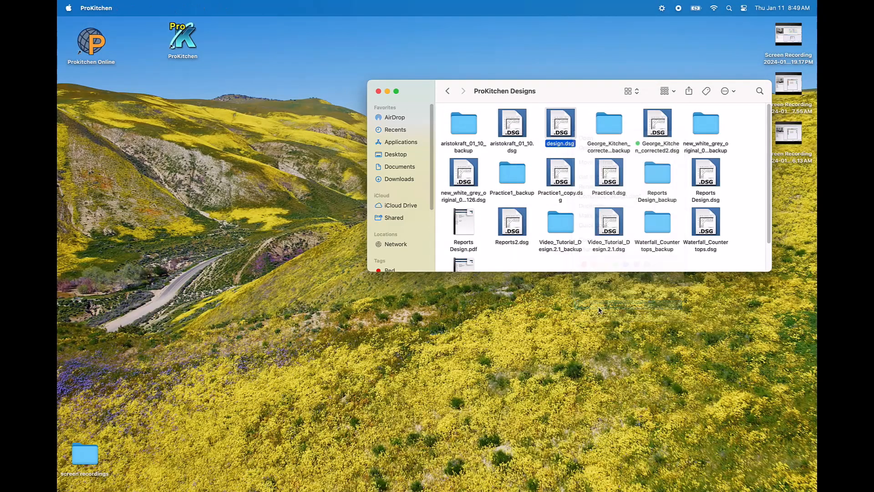
right_click(563, 131)
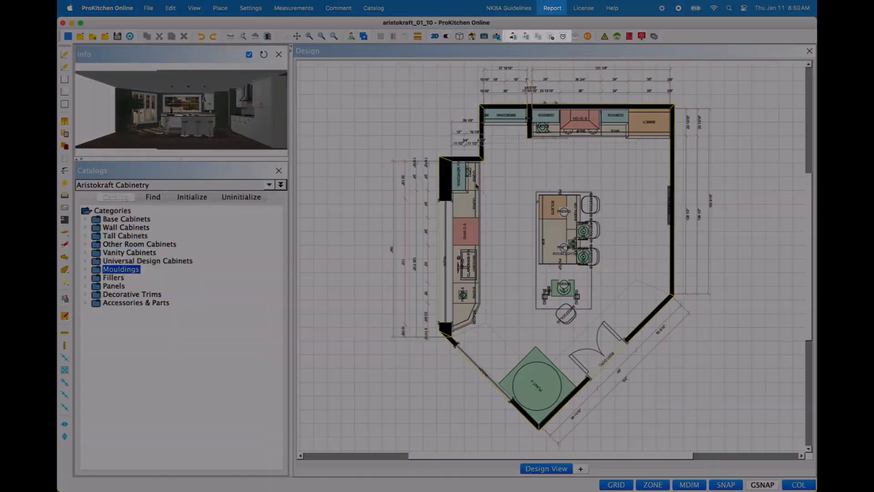